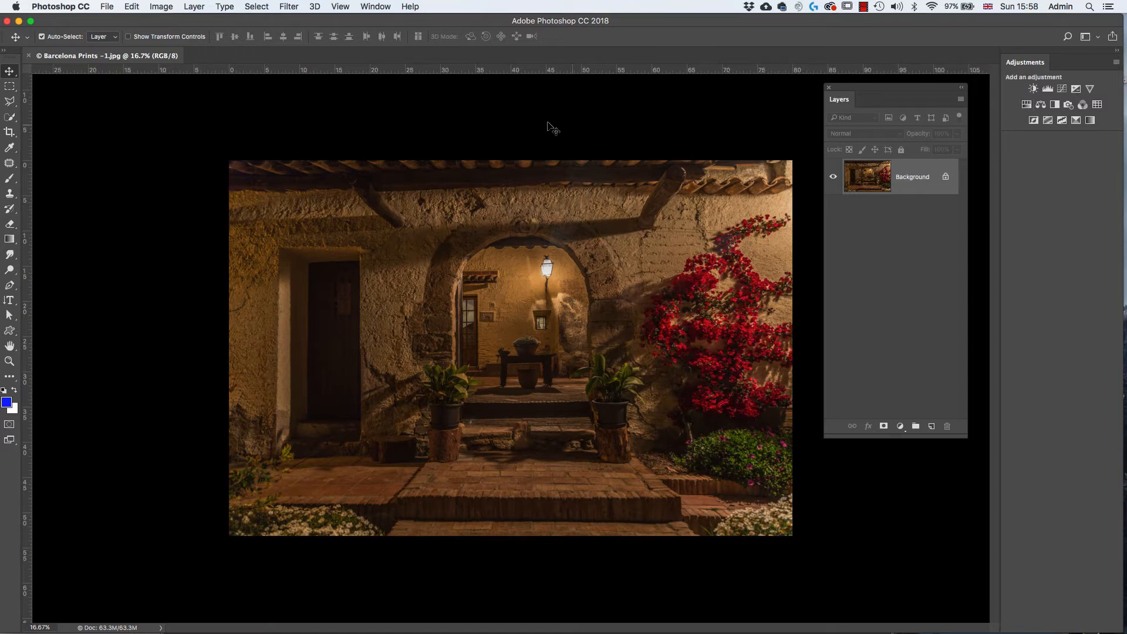
click(195, 7)
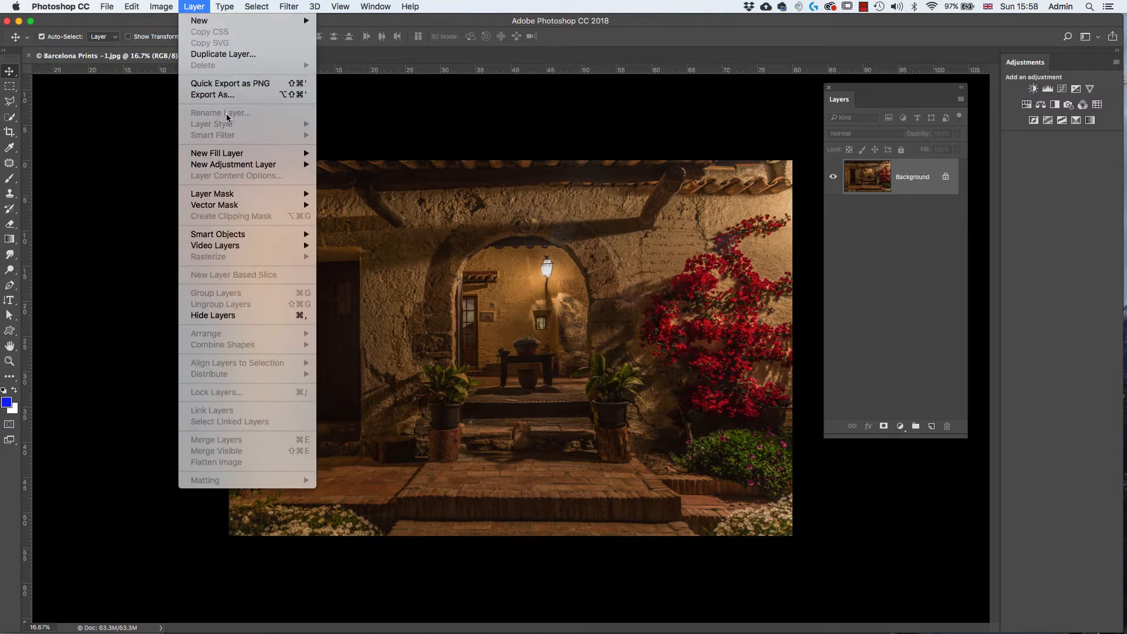
mouse_move(240, 166)
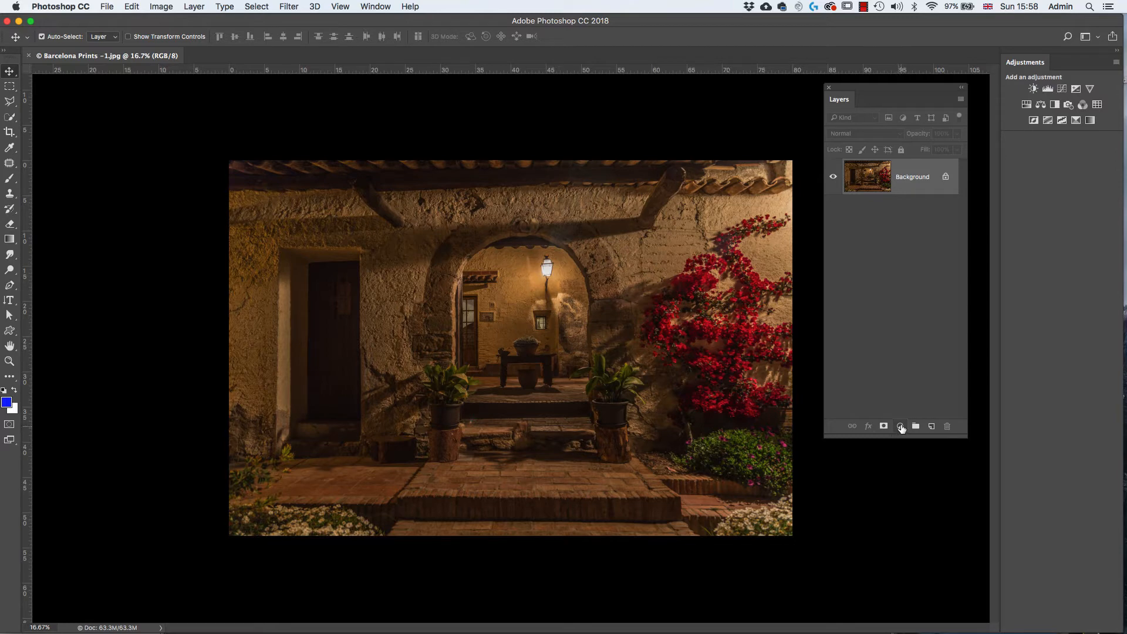
click(901, 428)
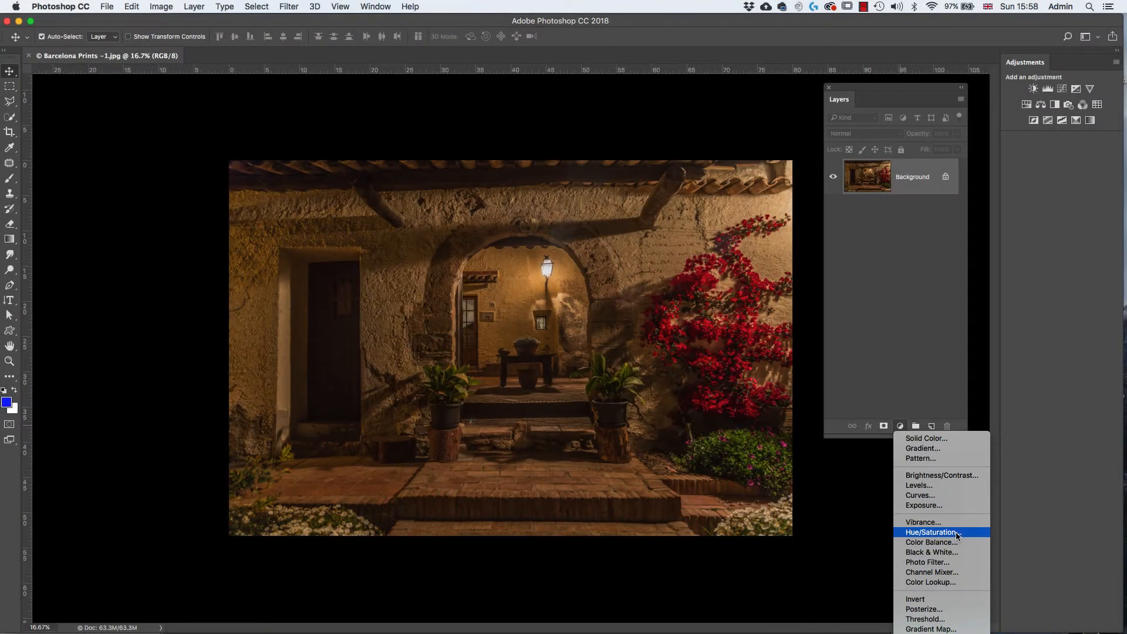
click(800, 308)
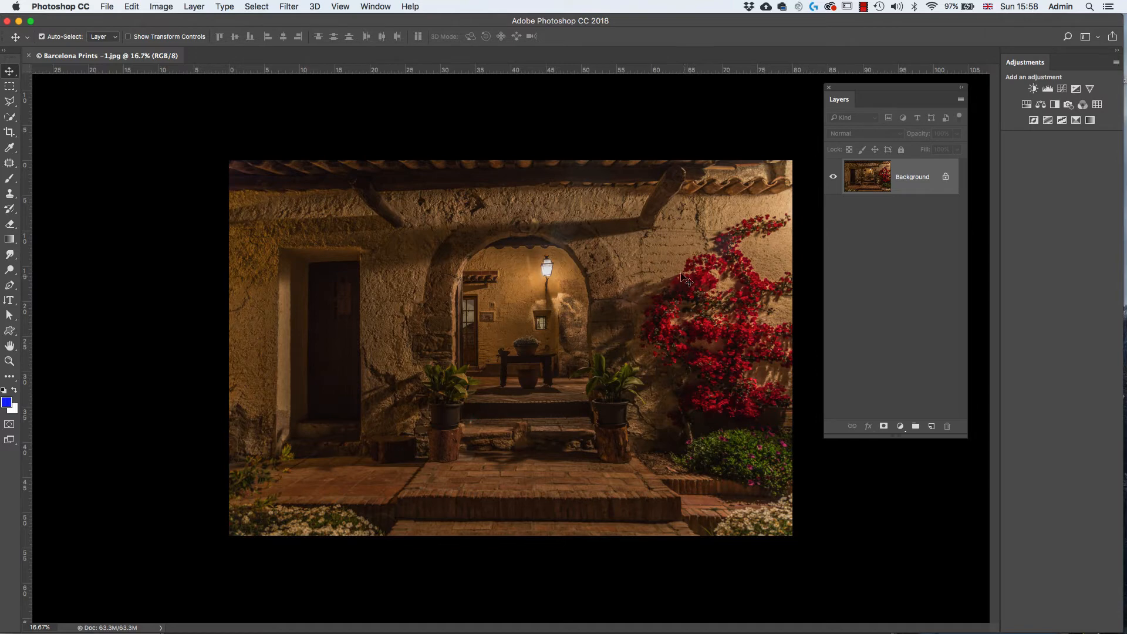
click(158, 7)
mouse_move(190, 41)
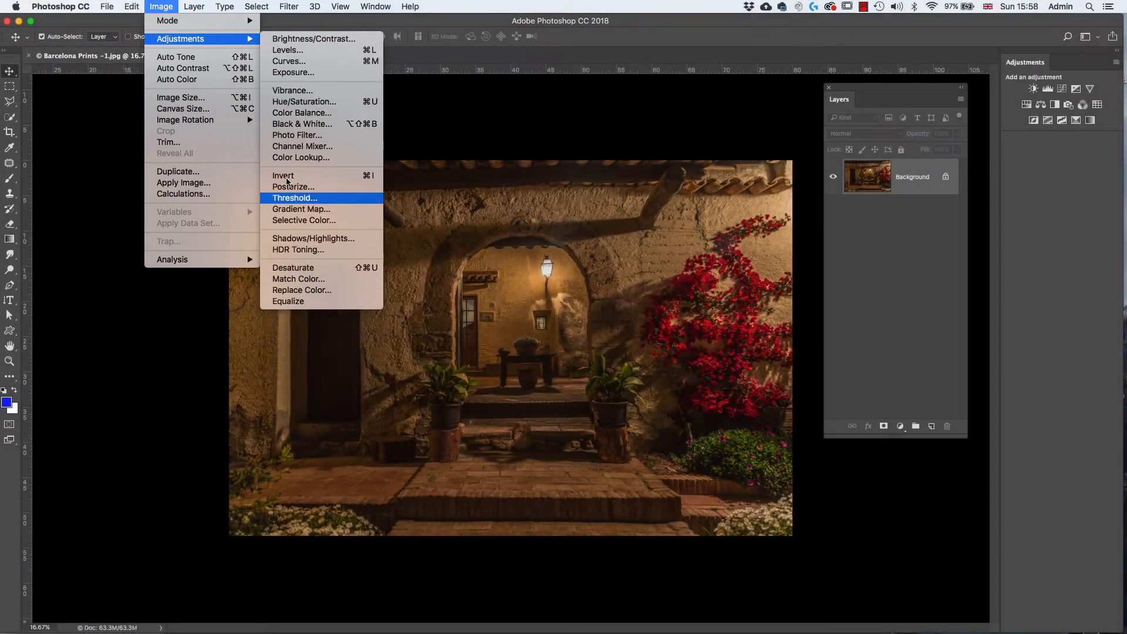
mouse_move(232, 44)
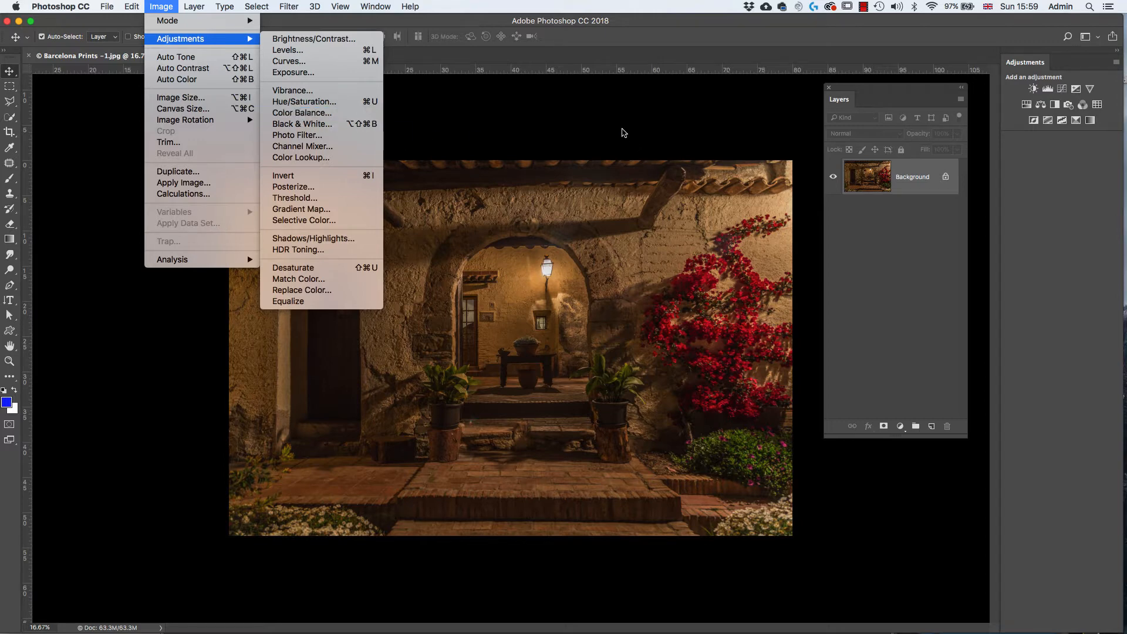
click(624, 133)
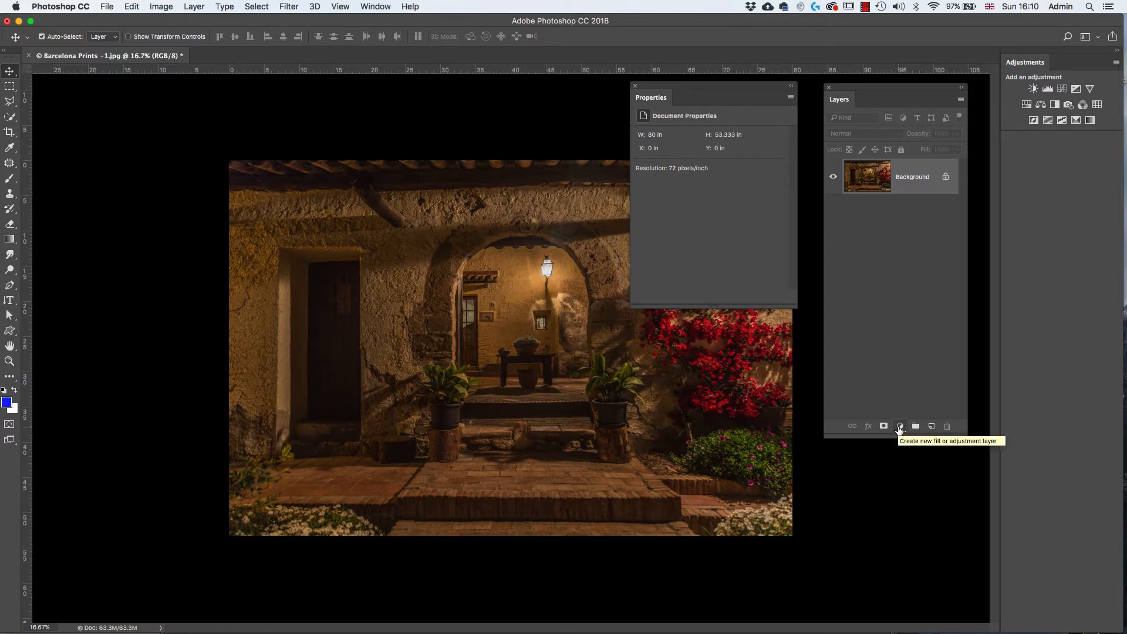
- Add a Hue/Saturation adjustment layer above the Background and show its adjustment settings instead of its mask, with the Move tool active
click(900, 427)
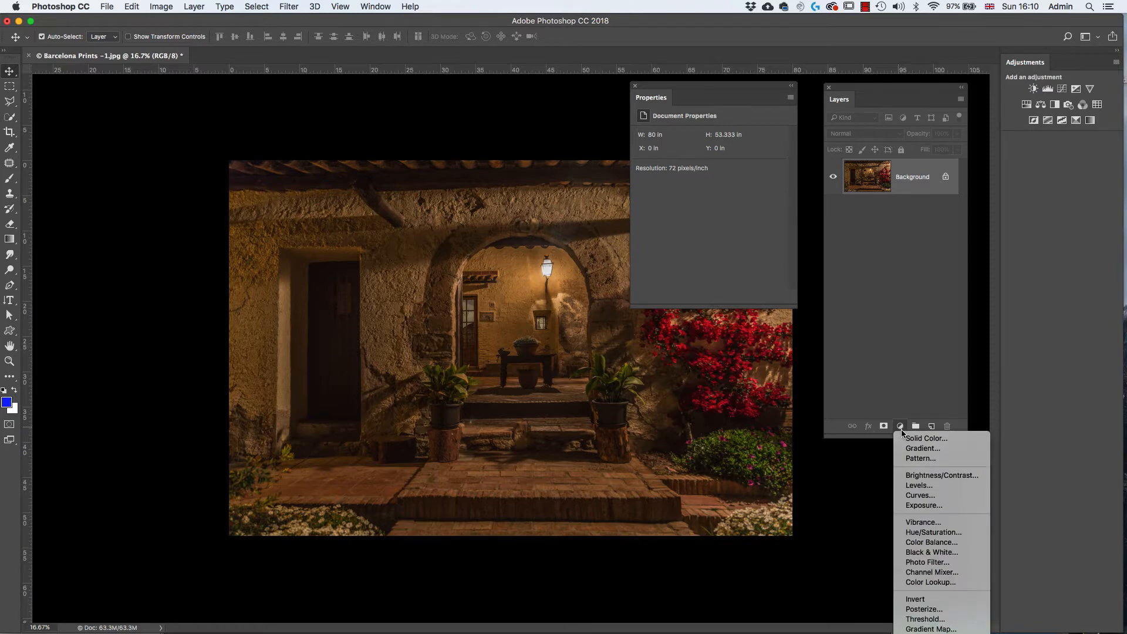
click(938, 532)
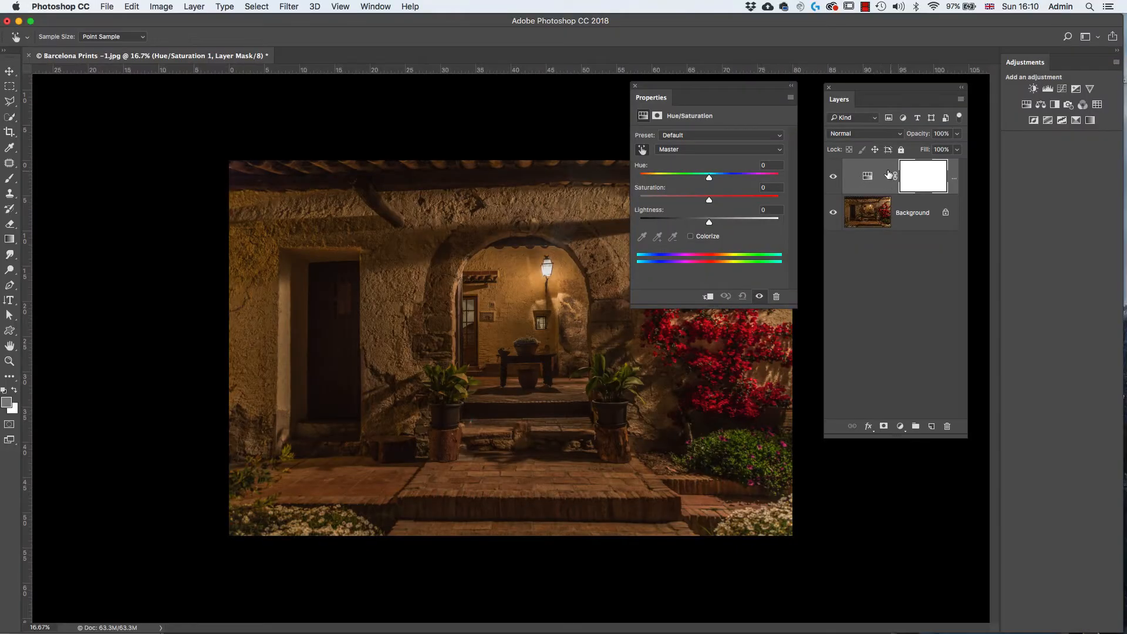
click(865, 175)
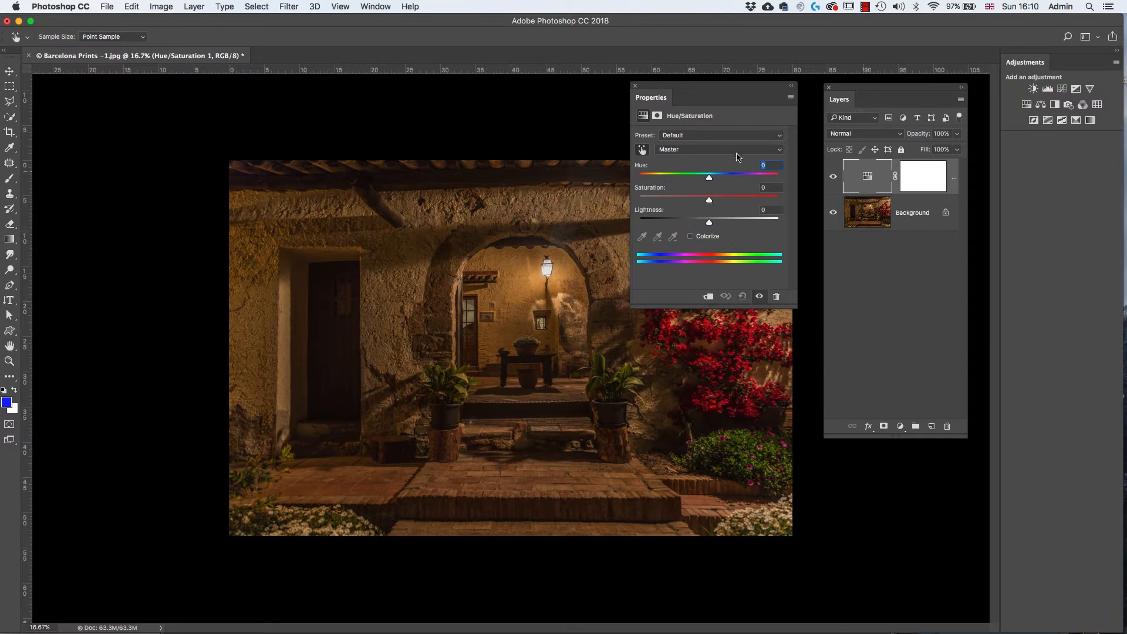
click(919, 179)
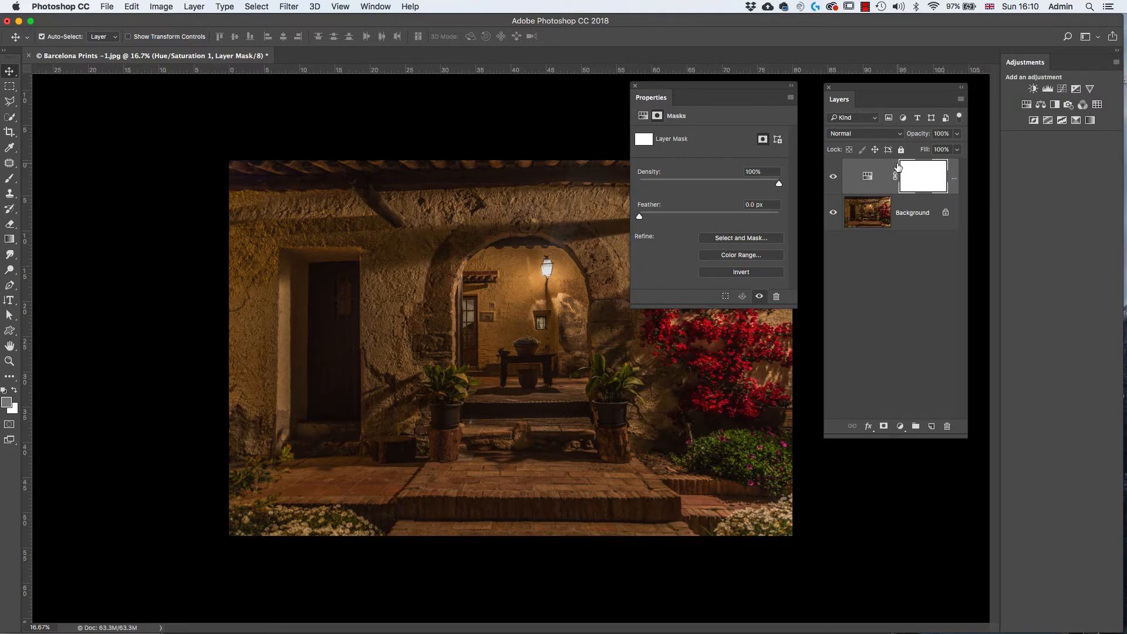
click(869, 183)
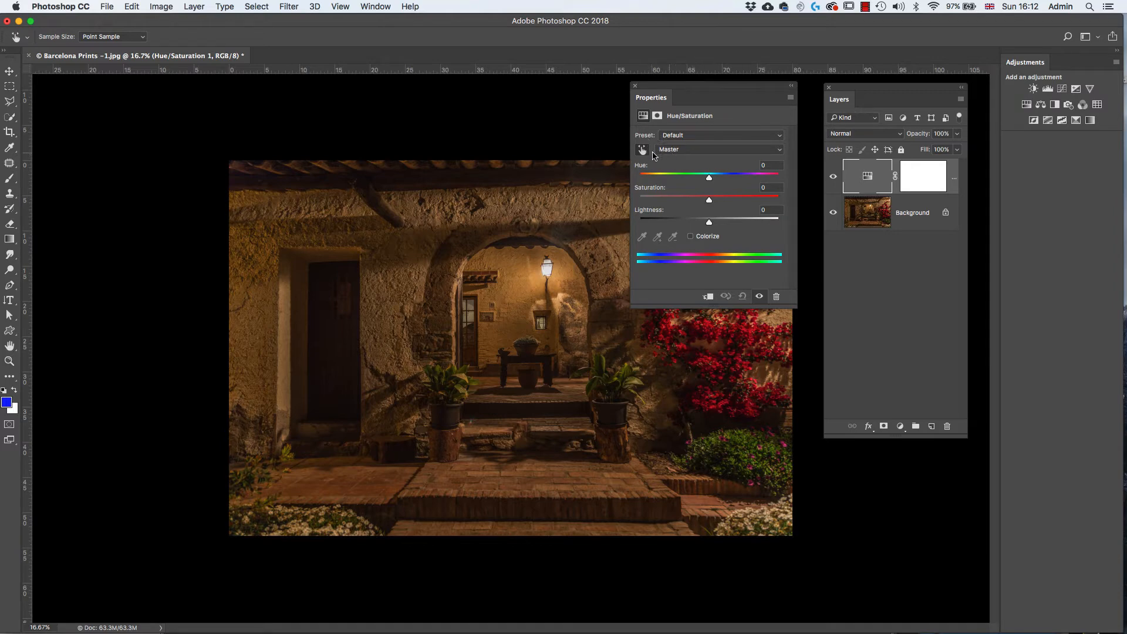
key(v)
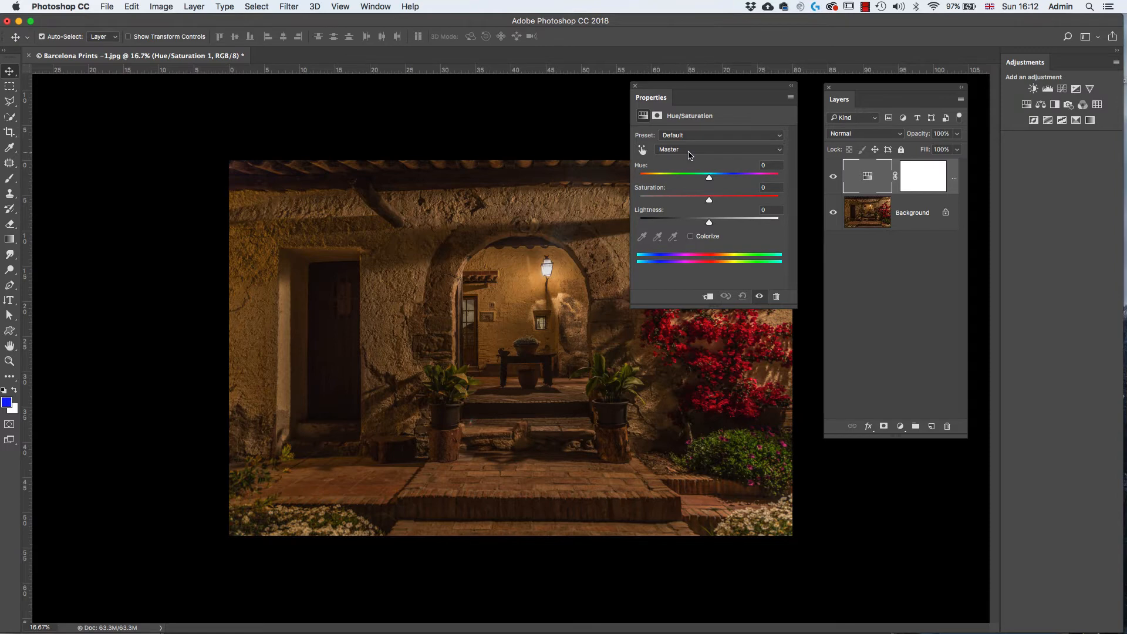
click(781, 153)
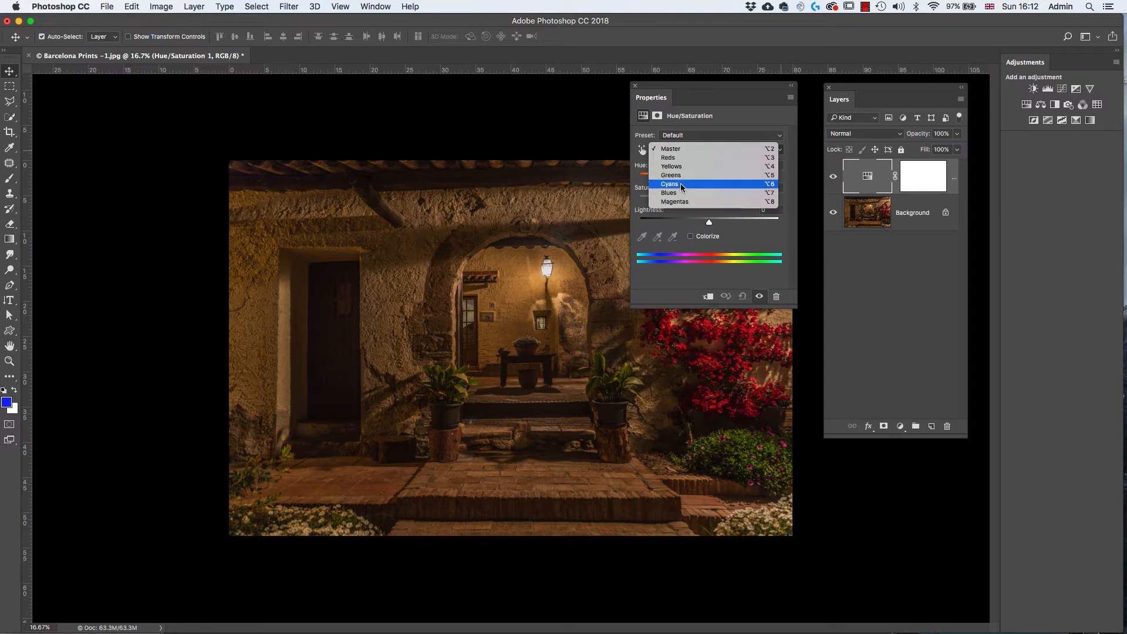
click(713, 134)
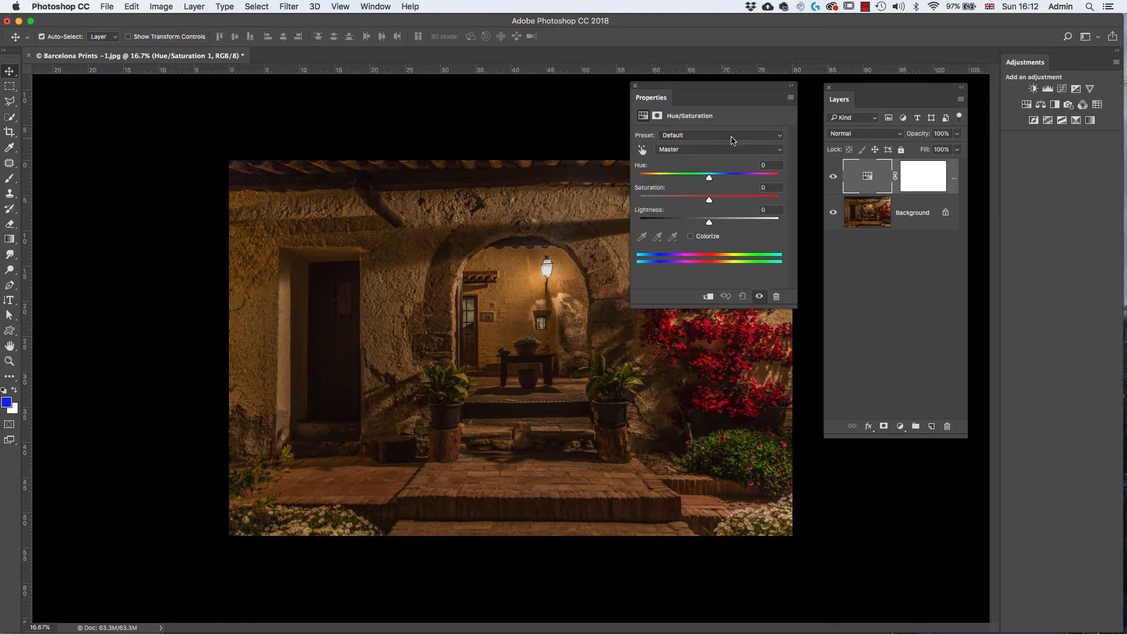
click(781, 139)
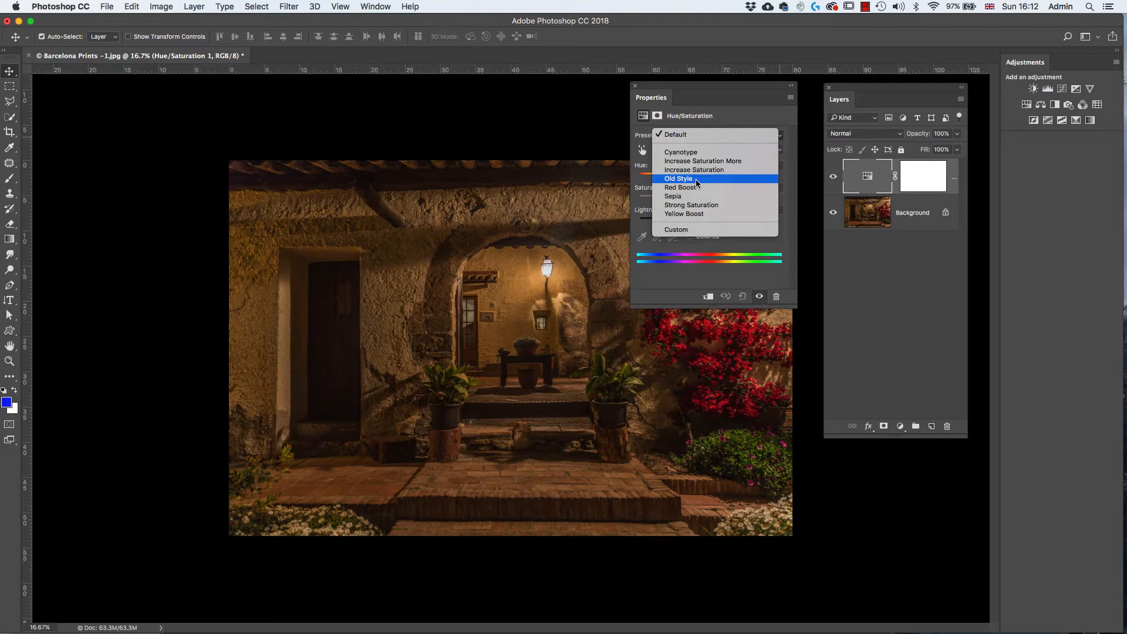
click(736, 124)
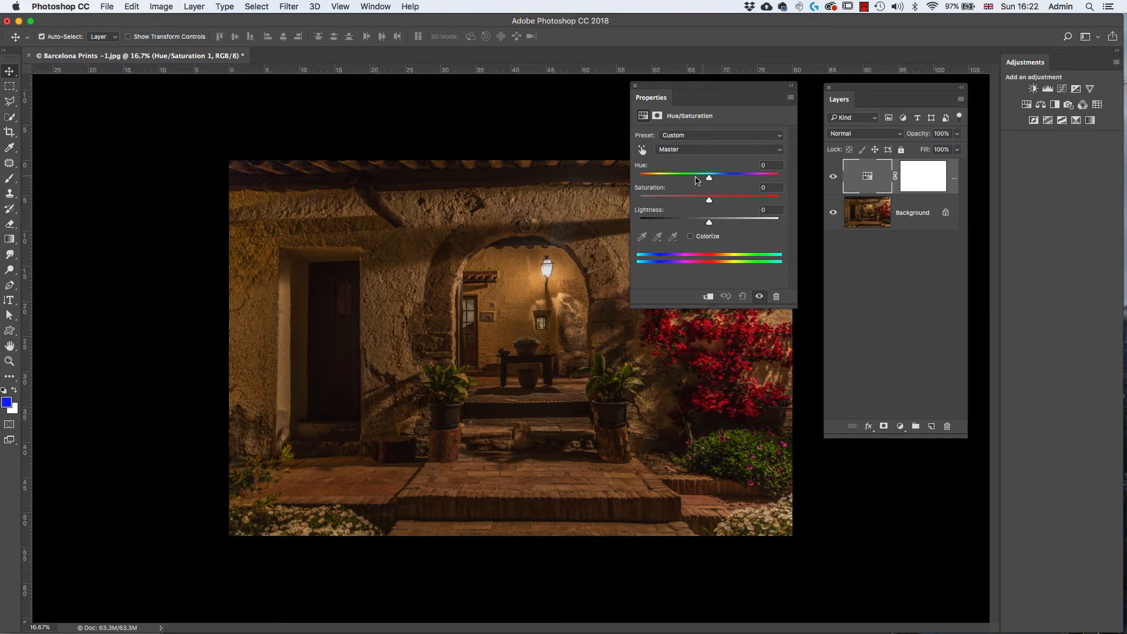
- Try shifting the Master hue to about -112, and reset it to 0
drag(710, 181, 659, 185)
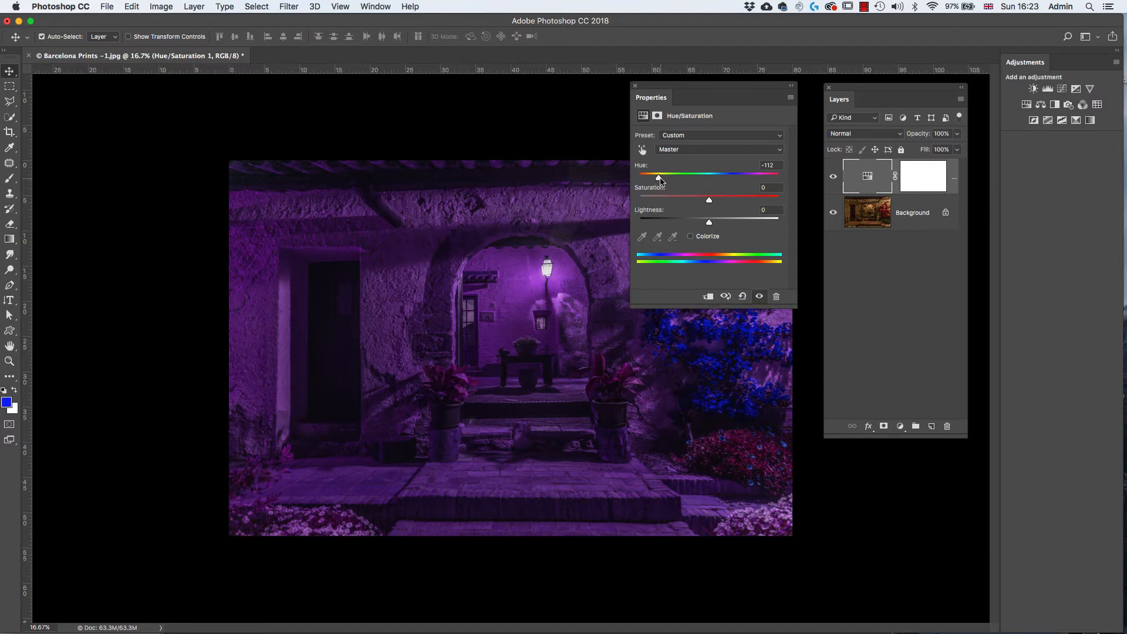
mouse_move(659, 177)
mouse_down()
mouse_move(675, 178)
mouse_move(655, 178)
mouse_up()
drag(659, 181, 661, 180)
drag(781, 164, 744, 157)
text(0)
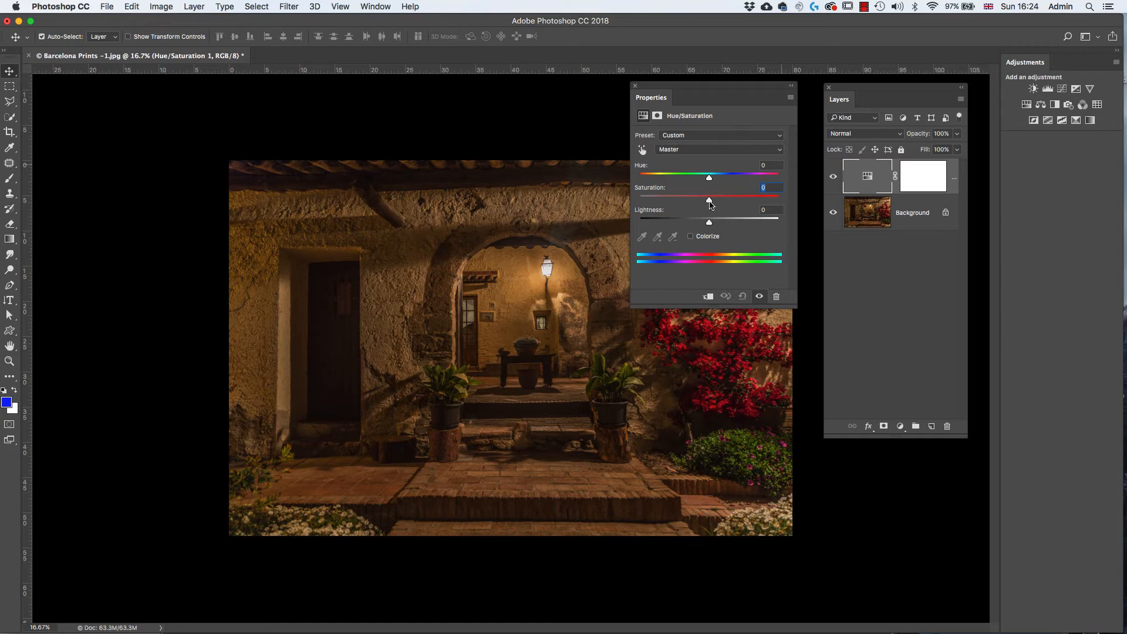
- Try a Master saturation of -100 and small lightness shifts, resetting both values to 0
drag(710, 203, 640, 203)
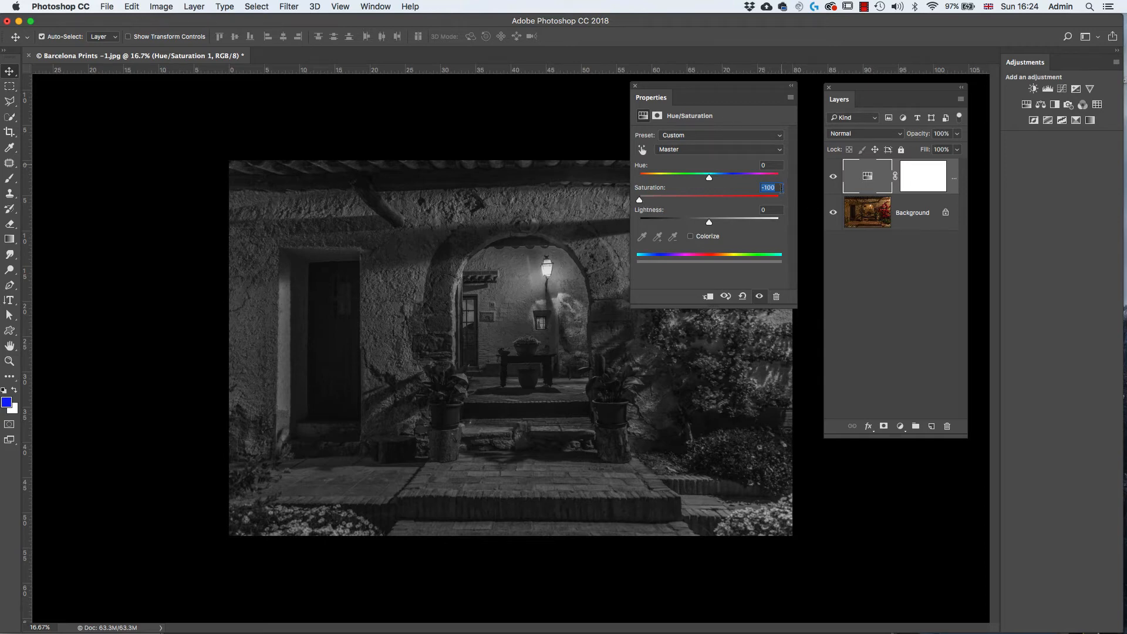
text(0)
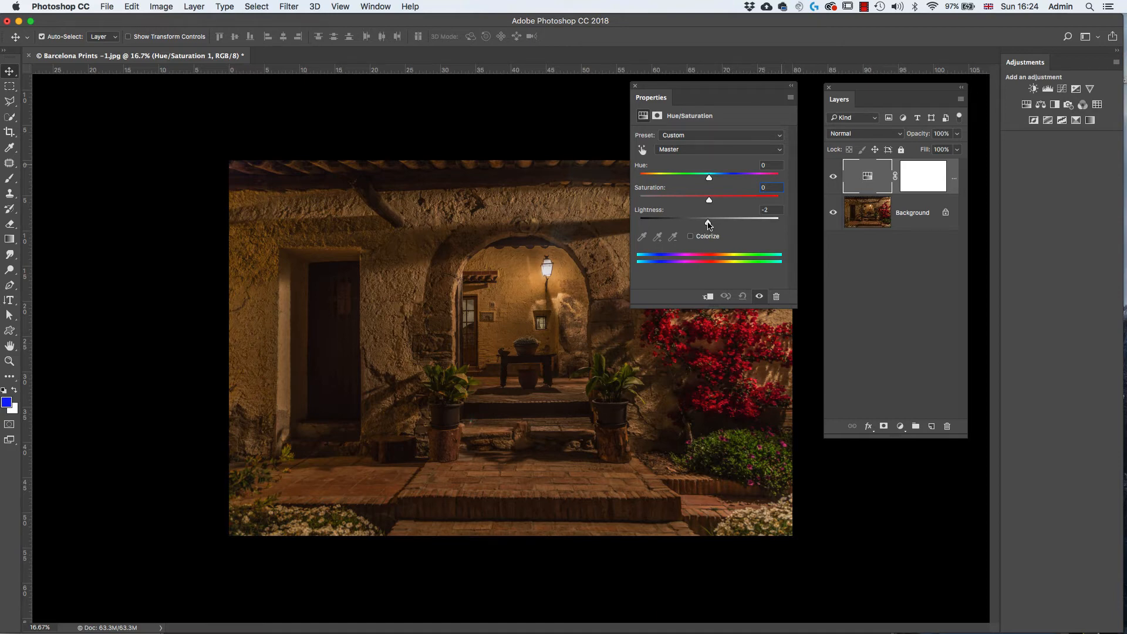
drag(709, 225, 710, 224)
mouse_move(713, 225)
mouse_down()
mouse_move(728, 227)
mouse_move(671, 230)
mouse_move(710, 232)
mouse_up()
text(0)
- Try colorizing the image with hue 21, saturation 41 and lightness +2, and turn Colorize off
click(691, 236)
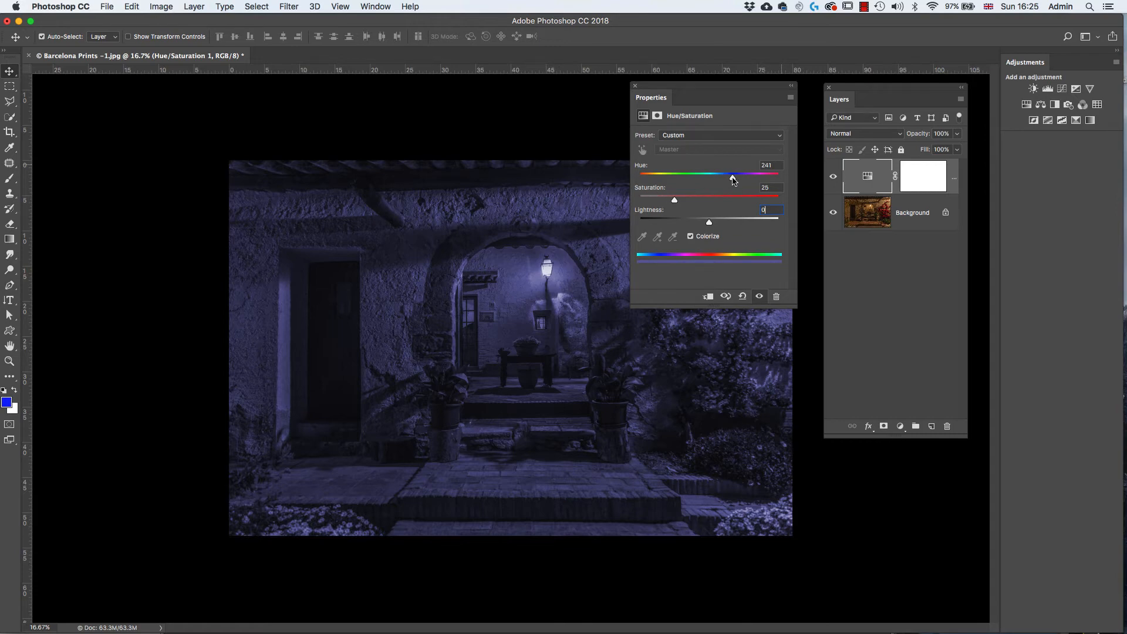
drag(732, 180, 710, 223)
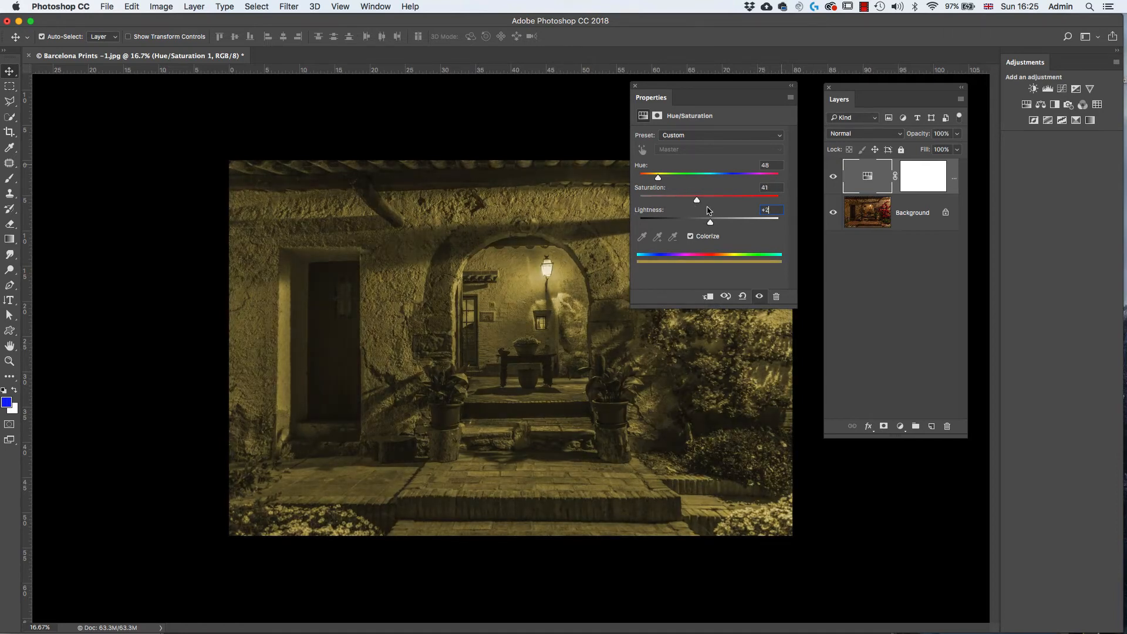
drag(659, 180, 649, 185)
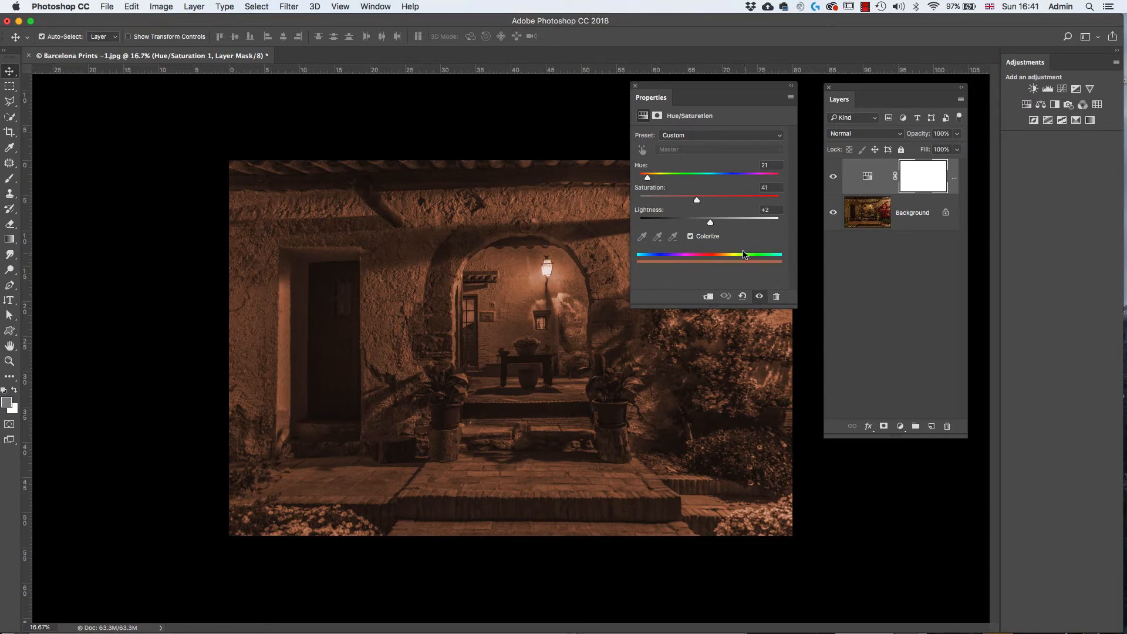
click(690, 237)
click(690, 237)
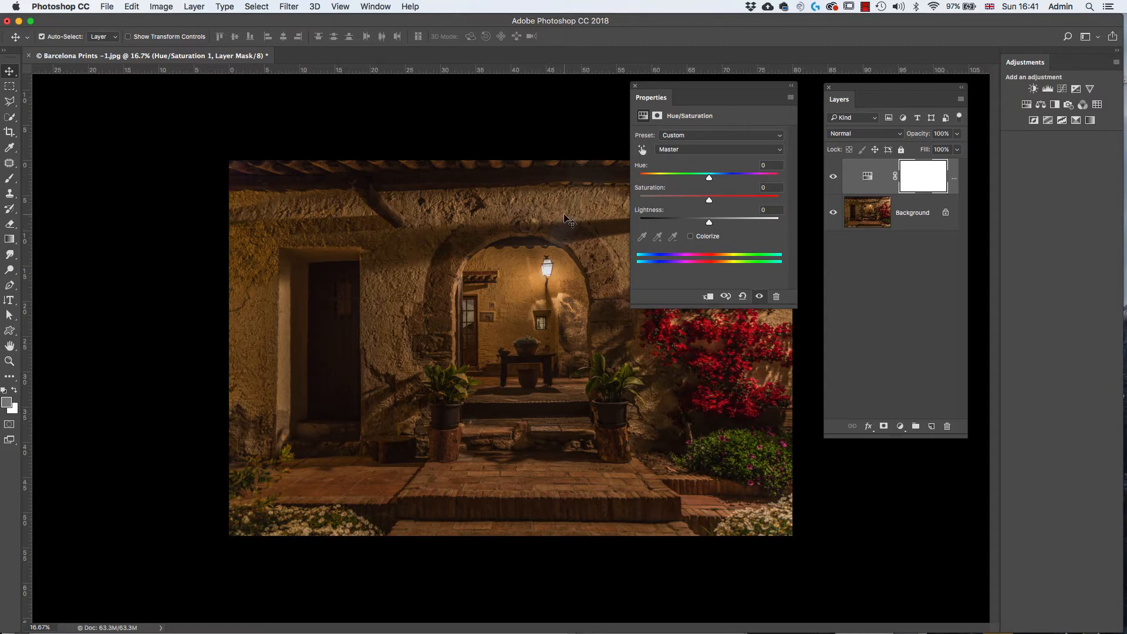
- Sample the wall above the arch with the on-image adjustment tool to set the Reds saturation to +11 and hue to -5
click(644, 152)
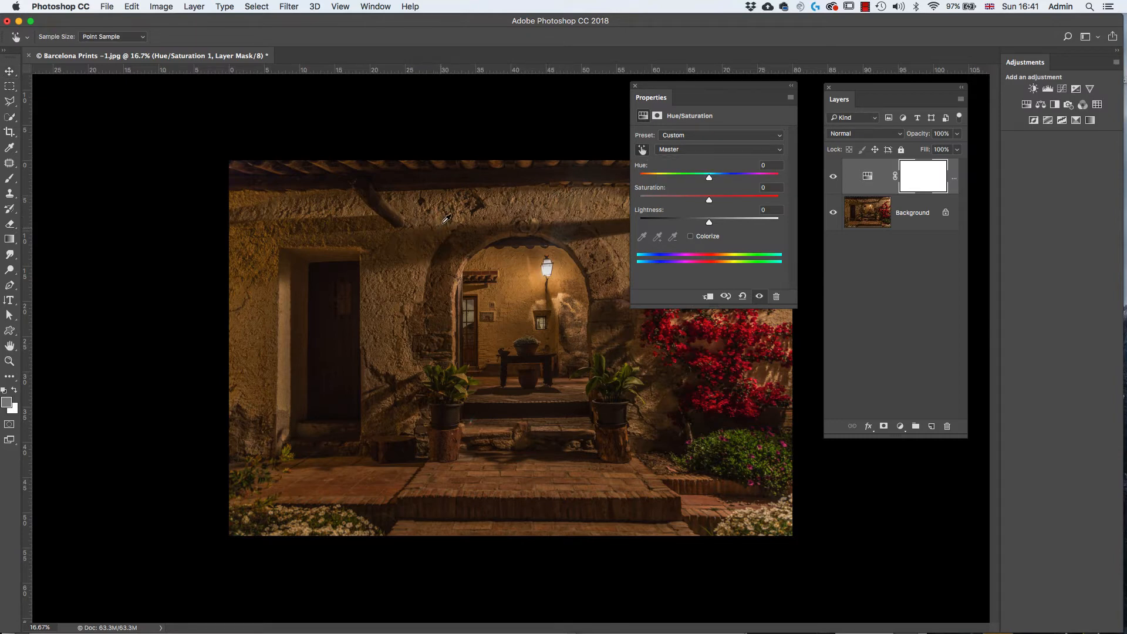
mouse_move(445, 218)
mouse_down()
mouse_move(492, 223)
mouse_move(433, 223)
mouse_move(470, 224)
mouse_move(440, 226)
mouse_move(461, 226)
mouse_move(448, 216)
mouse_up()
key(super)
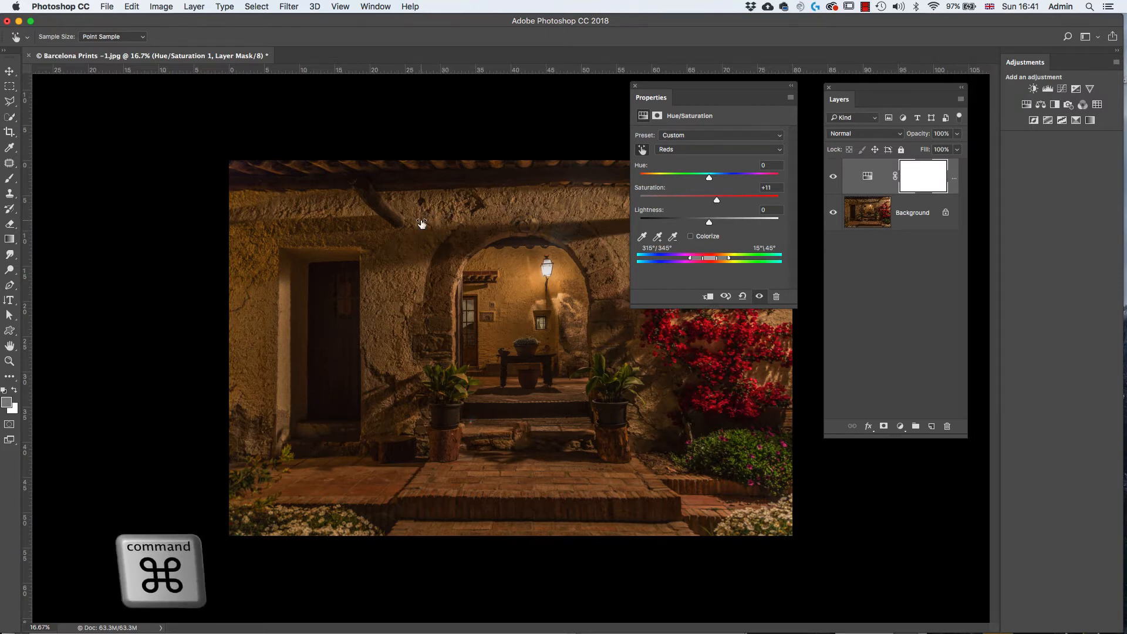
mouse_move(423, 219)
mouse_down()
mouse_move(414, 225)
mouse_move(430, 226)
mouse_move(410, 227)
mouse_move(444, 231)
mouse_move(418, 235)
mouse_move(427, 223)
mouse_up()
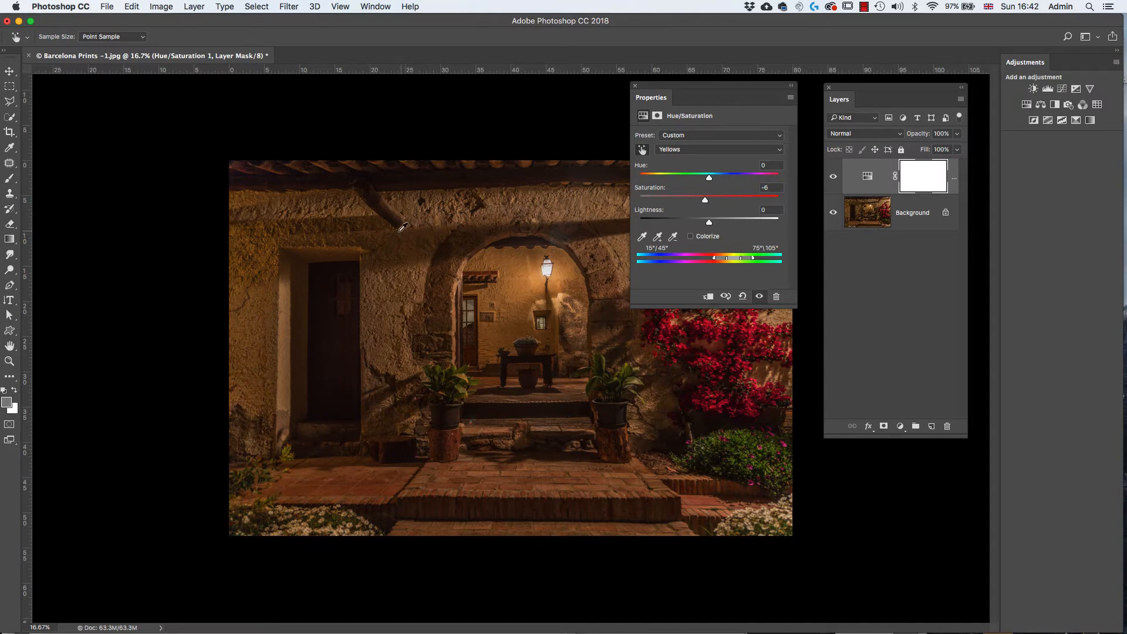
- Adjust the Yellows from the wooden beam's shadow area, with hue about +3, saturation -6 and lightness +1
mouse_move(403, 227)
mouse_down()
mouse_move(436, 234)
mouse_move(385, 234)
mouse_move(405, 227)
mouse_up()
drag(709, 226, 710, 228)
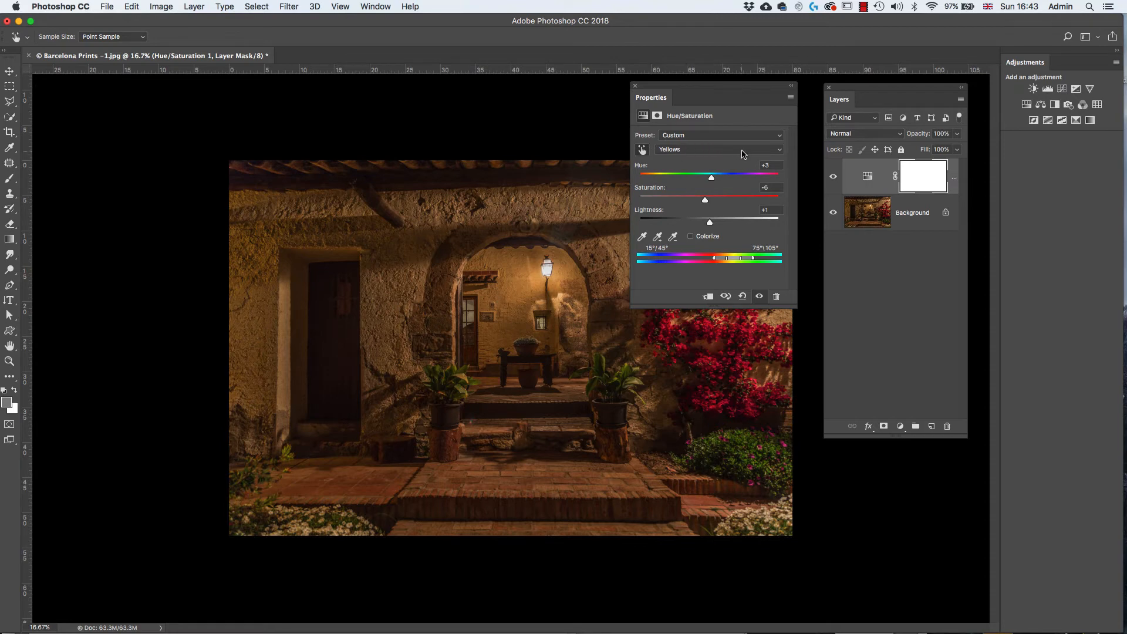
click(781, 154)
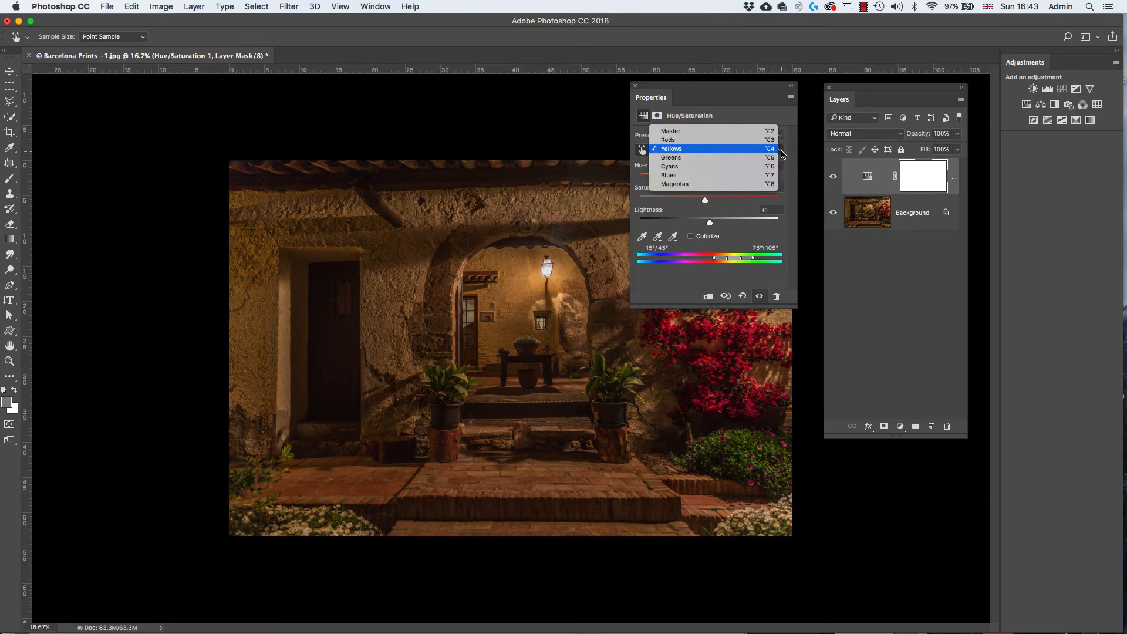
click(701, 149)
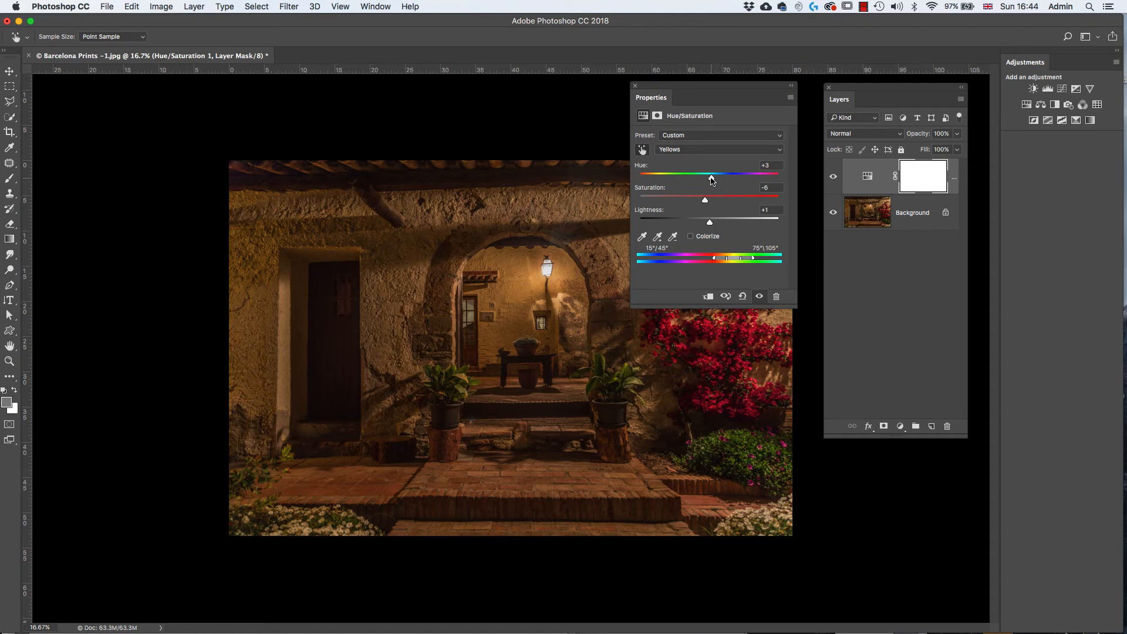
mouse_move(711, 180)
mouse_down()
mouse_move(690, 181)
mouse_move(730, 181)
mouse_move(700, 188)
mouse_move(713, 183)
mouse_up()
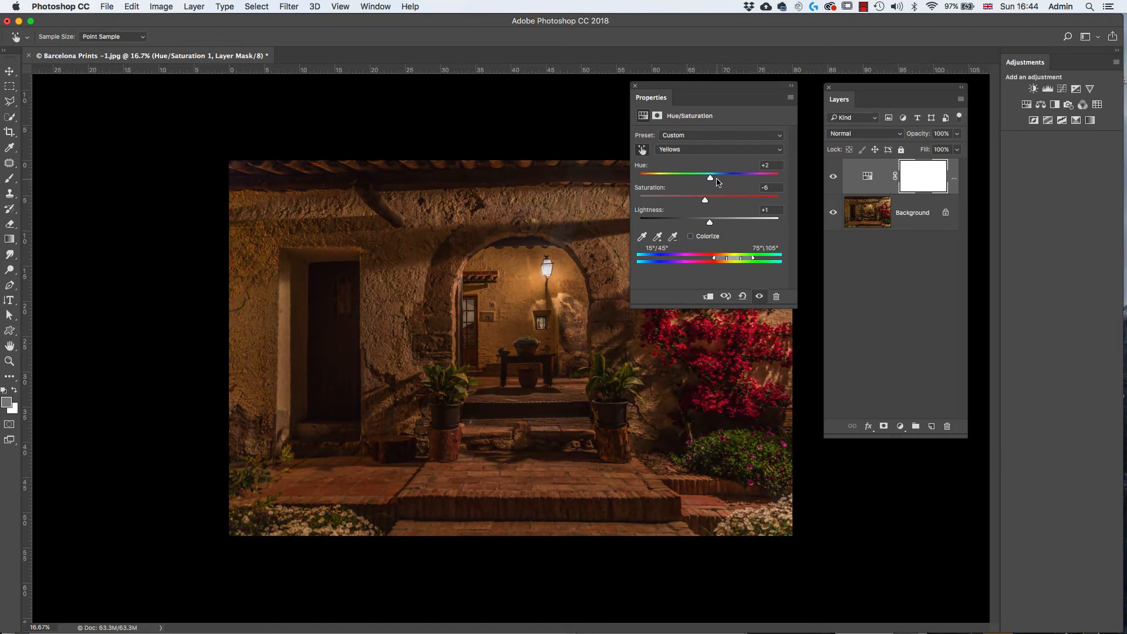
- Adjust the saturation and hue of the Reds and narrow their affected color range from the magenta side
click(781, 153)
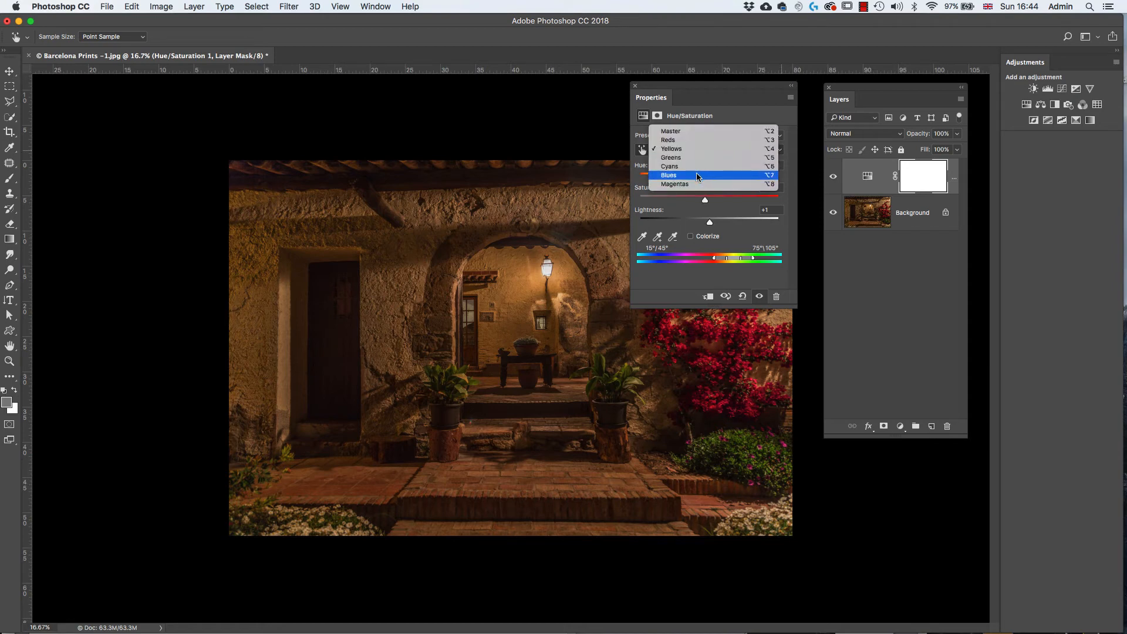
click(702, 140)
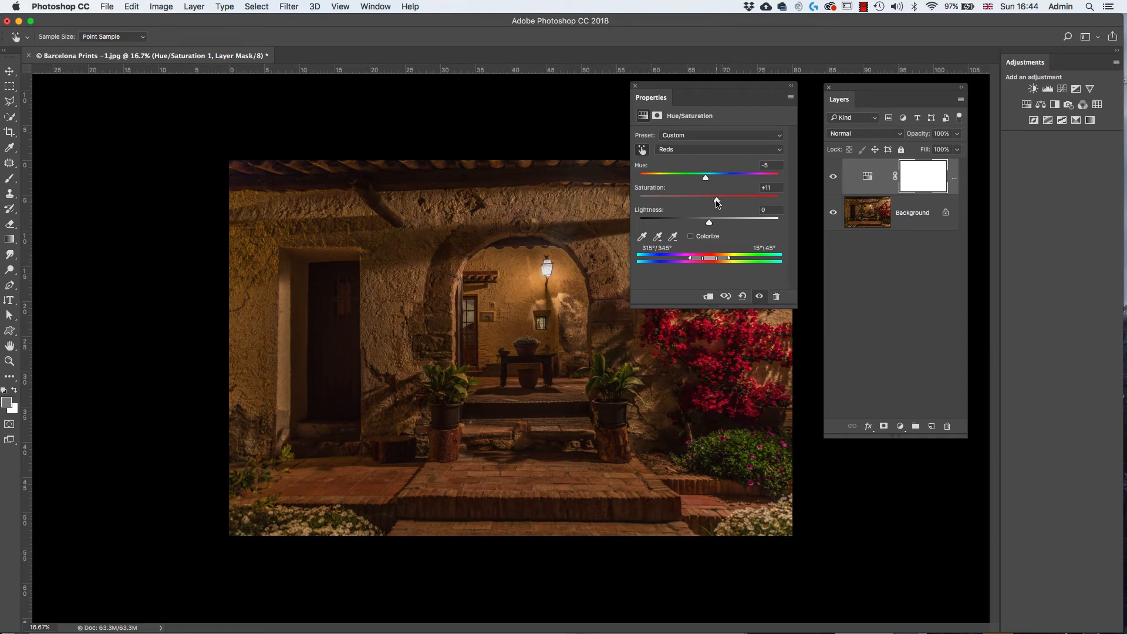
drag(717, 204, 687, 217)
drag(691, 261, 695, 261)
drag(690, 203, 720, 227)
drag(696, 261, 703, 261)
mouse_move(705, 180)
mouse_down()
mouse_move(669, 180)
mouse_move(730, 179)
mouse_move(668, 183)
mouse_move(704, 180)
mouse_up()
drag(705, 180, 710, 213)
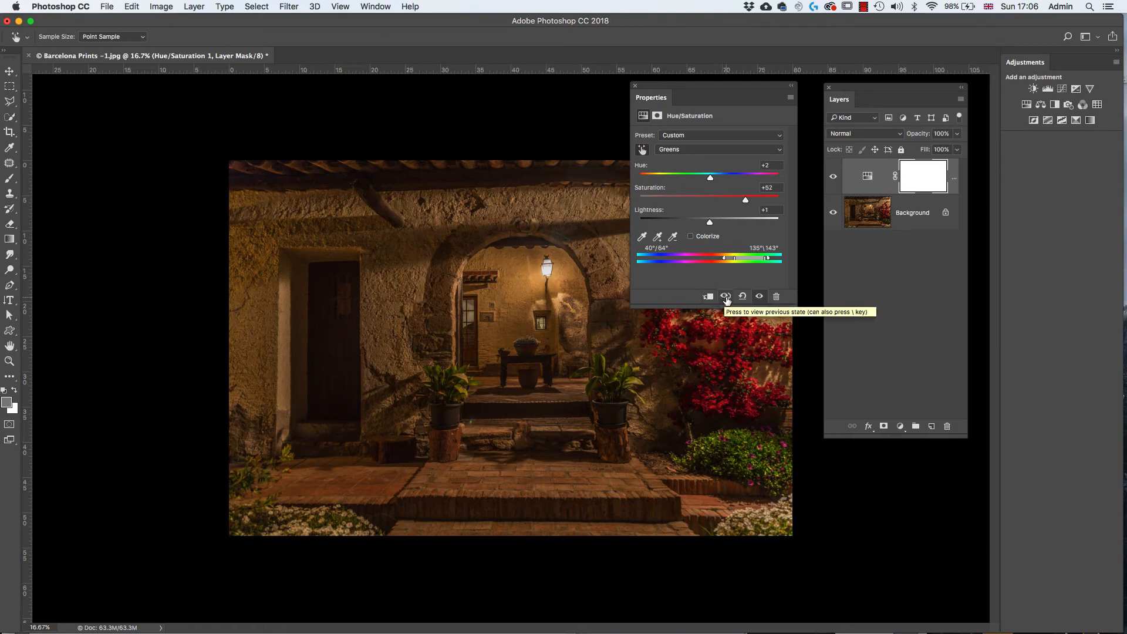
- Preview the previous state of the Hue/Saturation adjustment for comparison
click(728, 299)
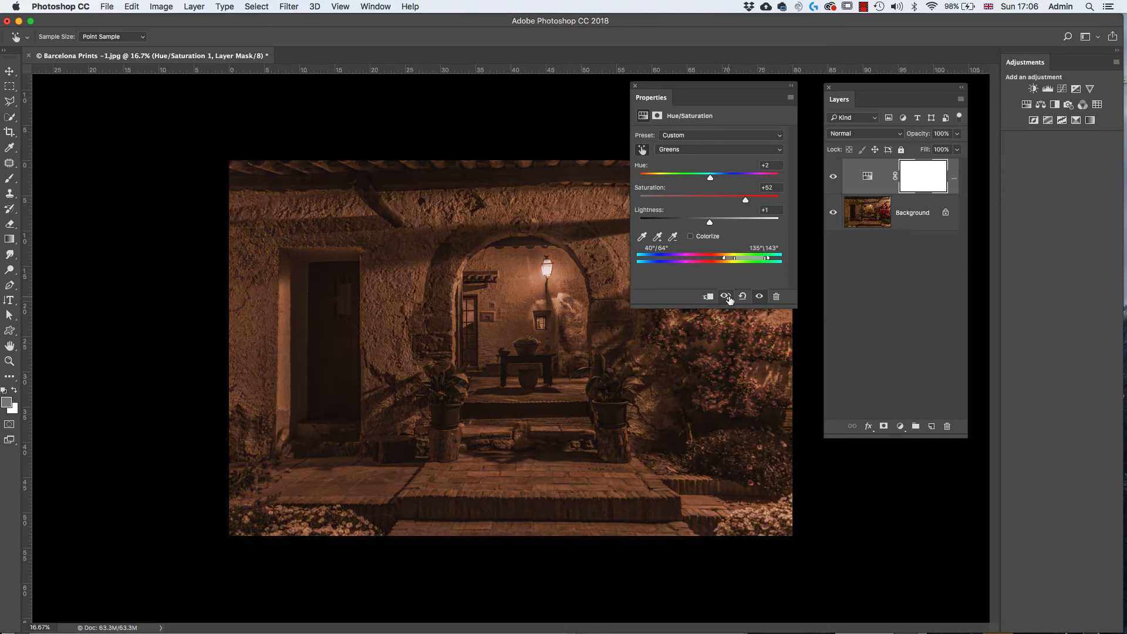
- Compare the Hue/Saturation adjustment with its previous state, and reset it to the earlier Colorize settings of hue 21, saturation 41, lightness +2
click(728, 300)
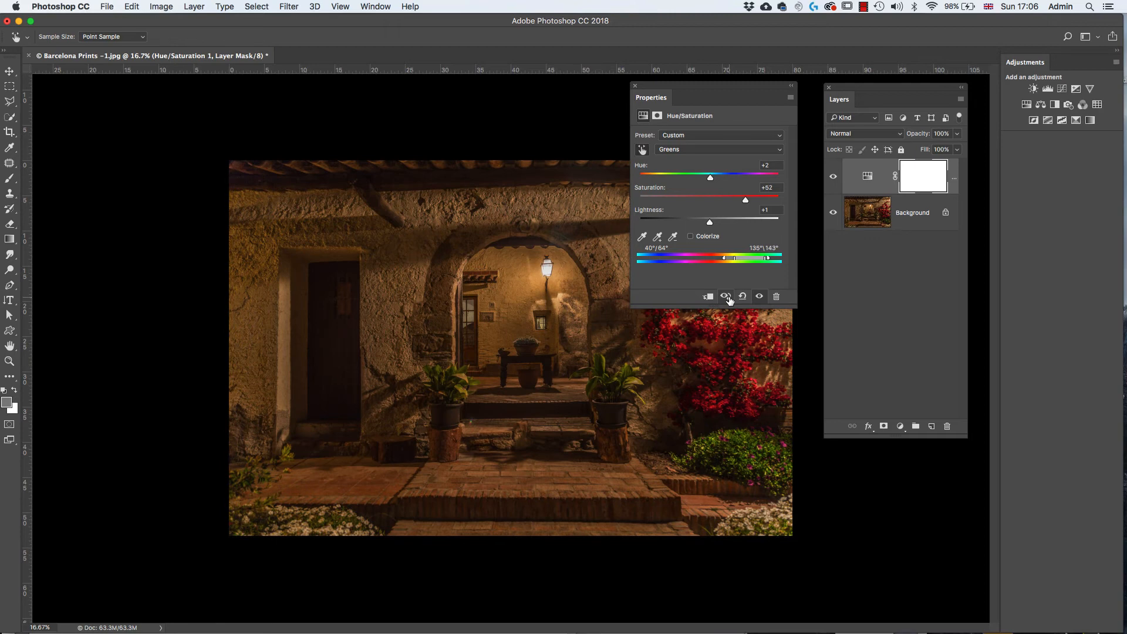
click(728, 300)
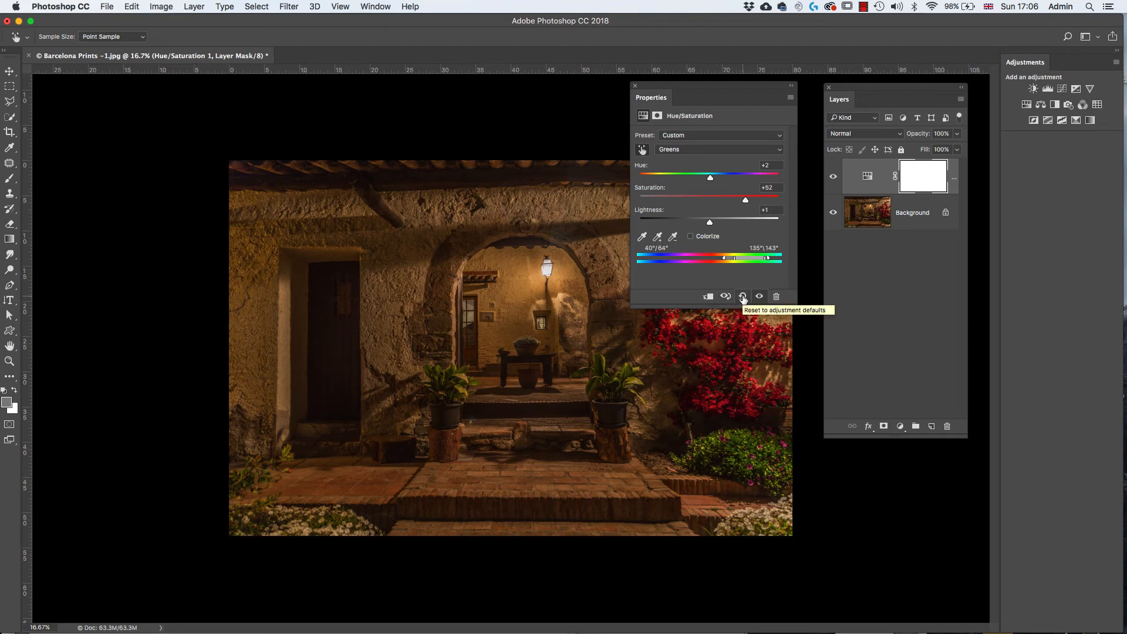
click(742, 297)
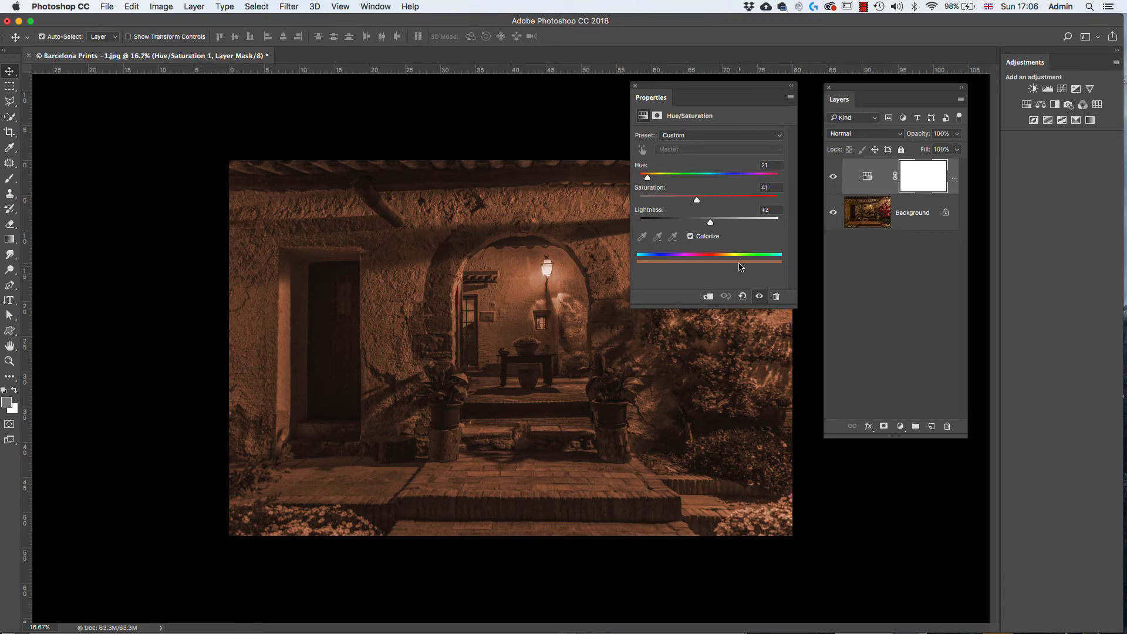
- Toggle the Hue/Saturation adjustment layer off and on to compare the colorized photo with the original
click(757, 298)
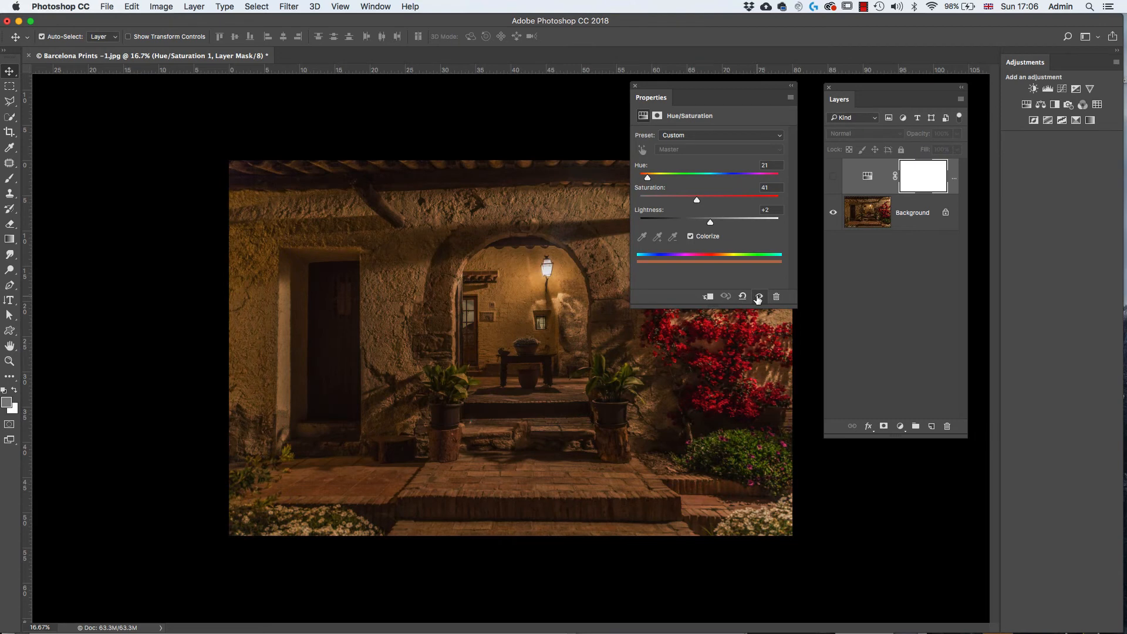
click(758, 298)
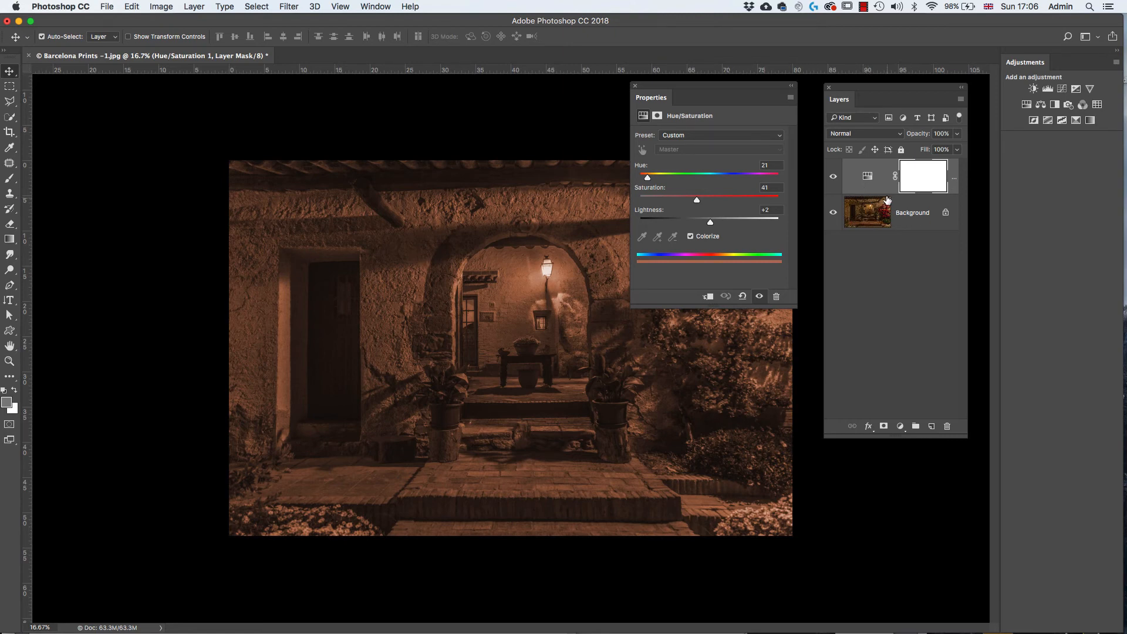
click(833, 177)
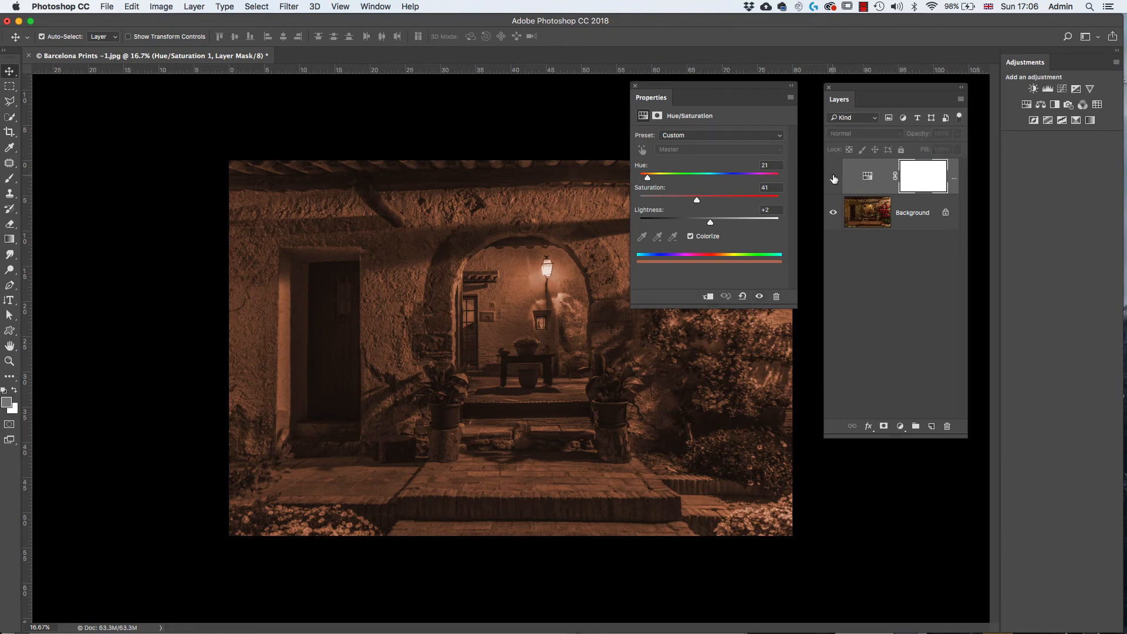
click(833, 177)
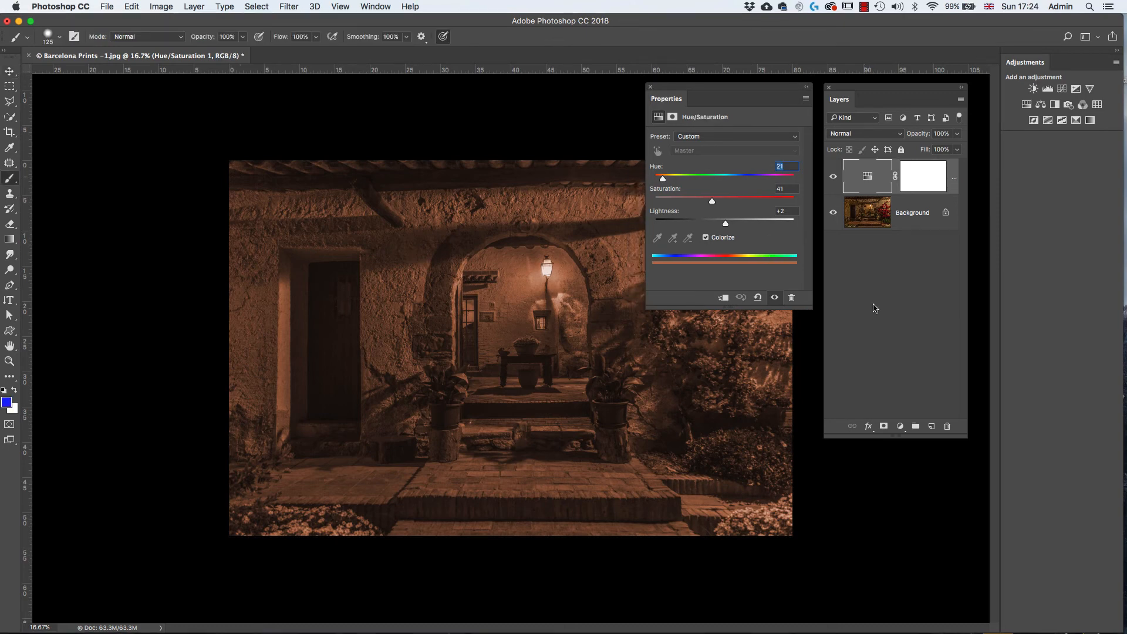
- Make the Hue/Saturation layer's mask the active target and move its properties clear of the photo
click(923, 179)
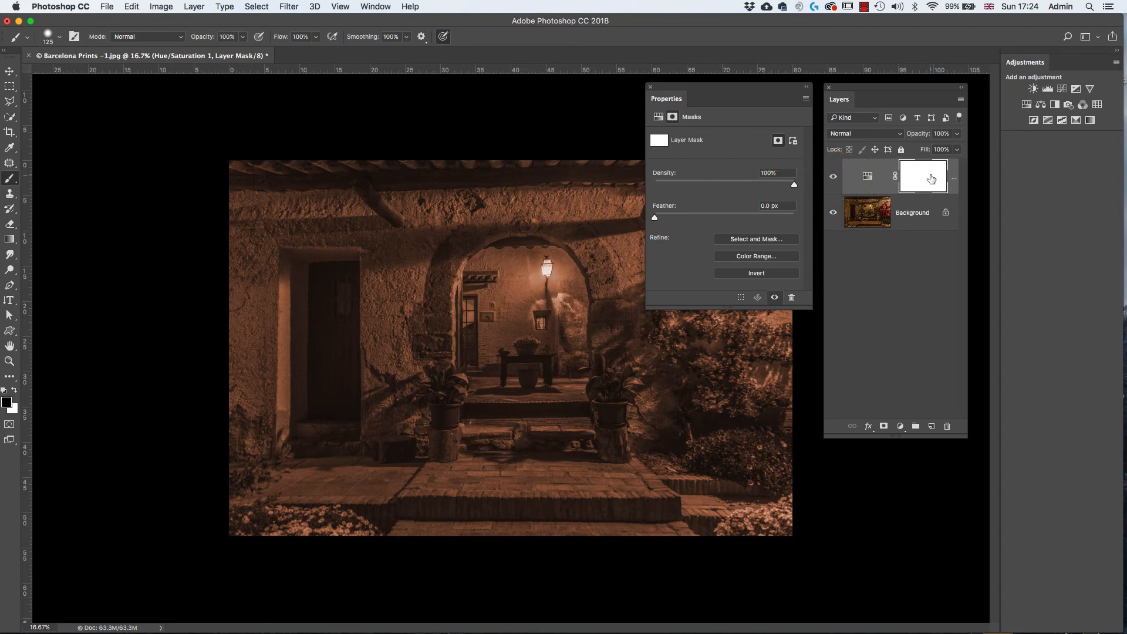
click(868, 177)
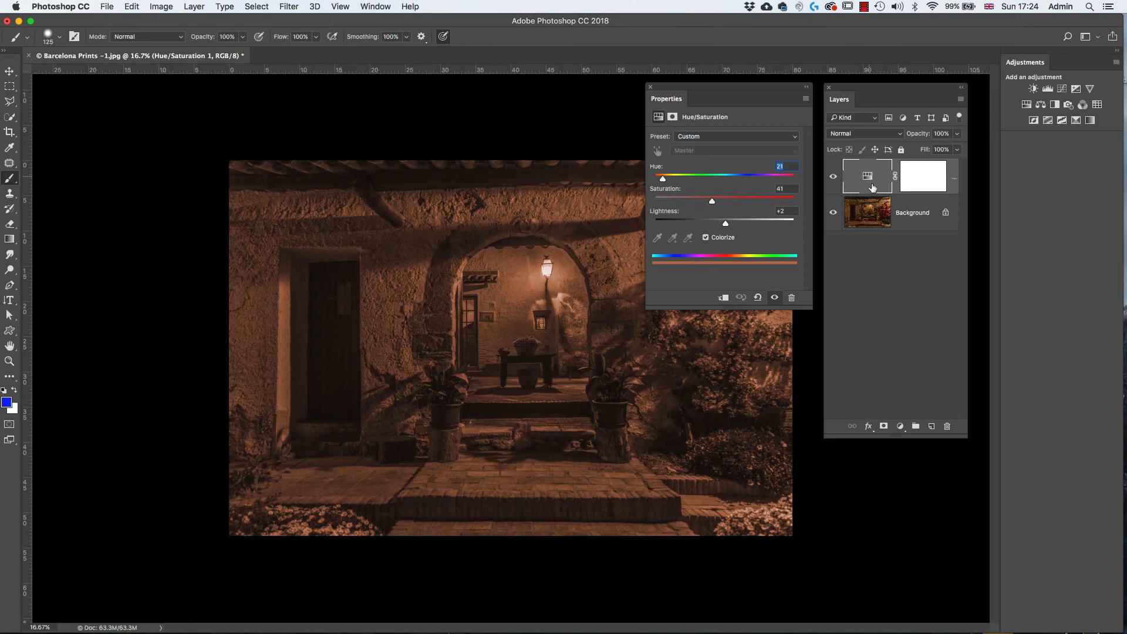
click(914, 178)
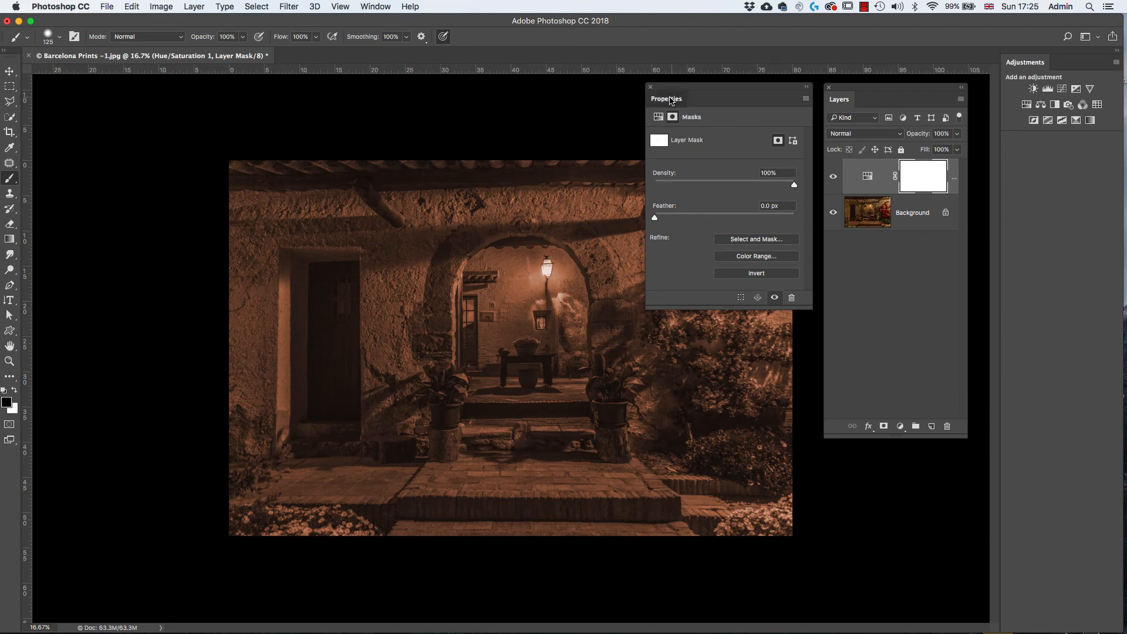
drag(673, 100, 64, 123)
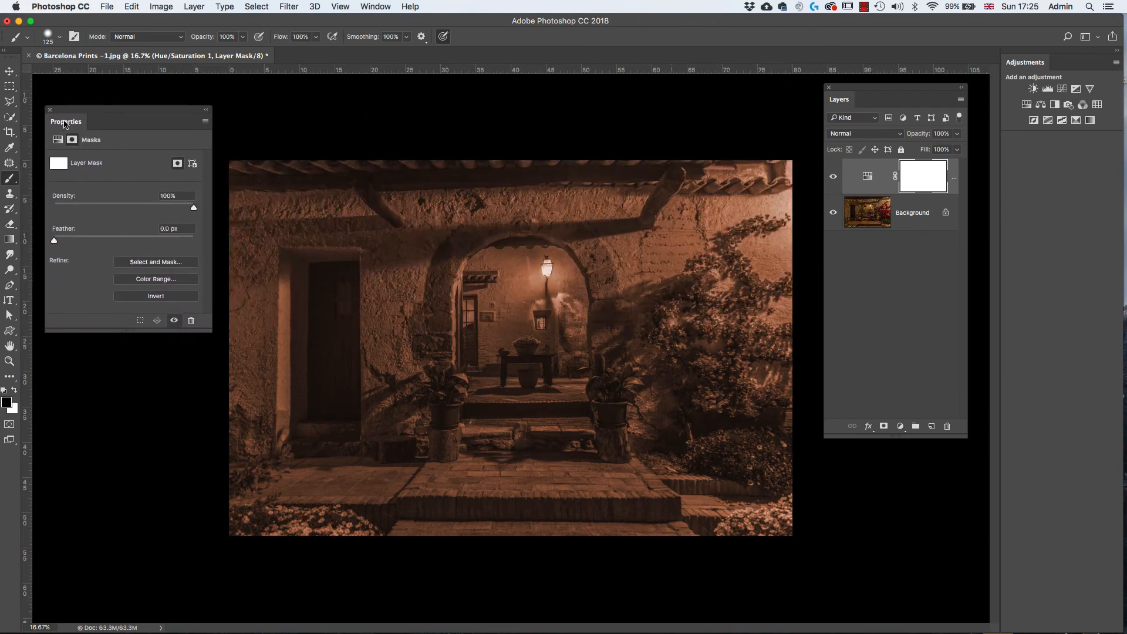
- Activate the Brush tool with the default black and white colors, keeping black as the foreground color
right_click(10, 182)
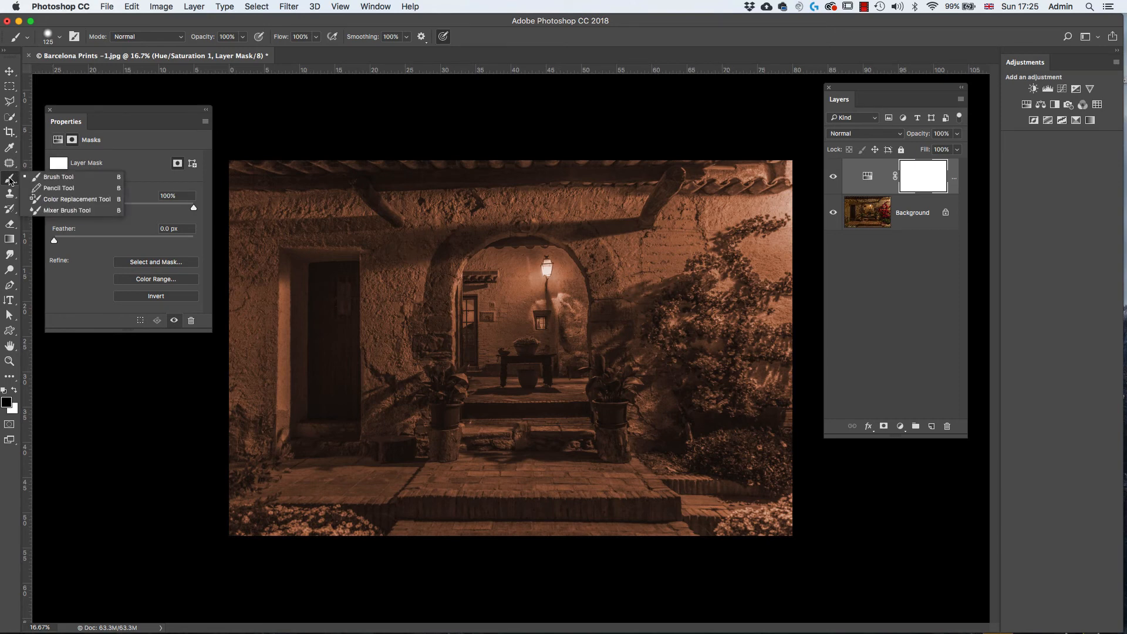
click(55, 179)
key(b)
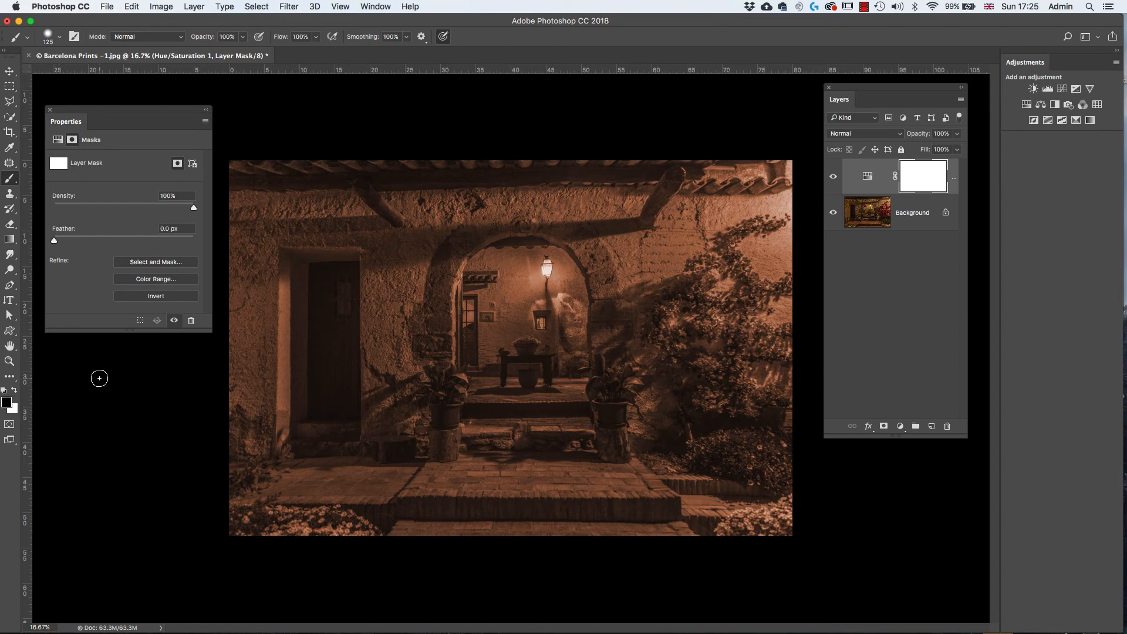
key(d)
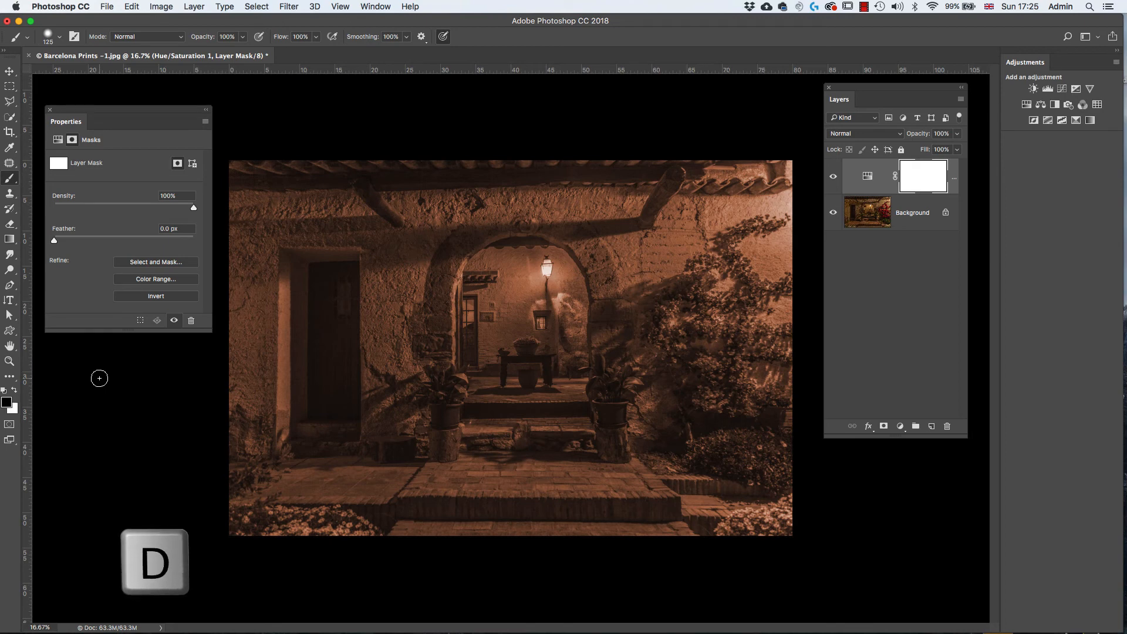
key(x)
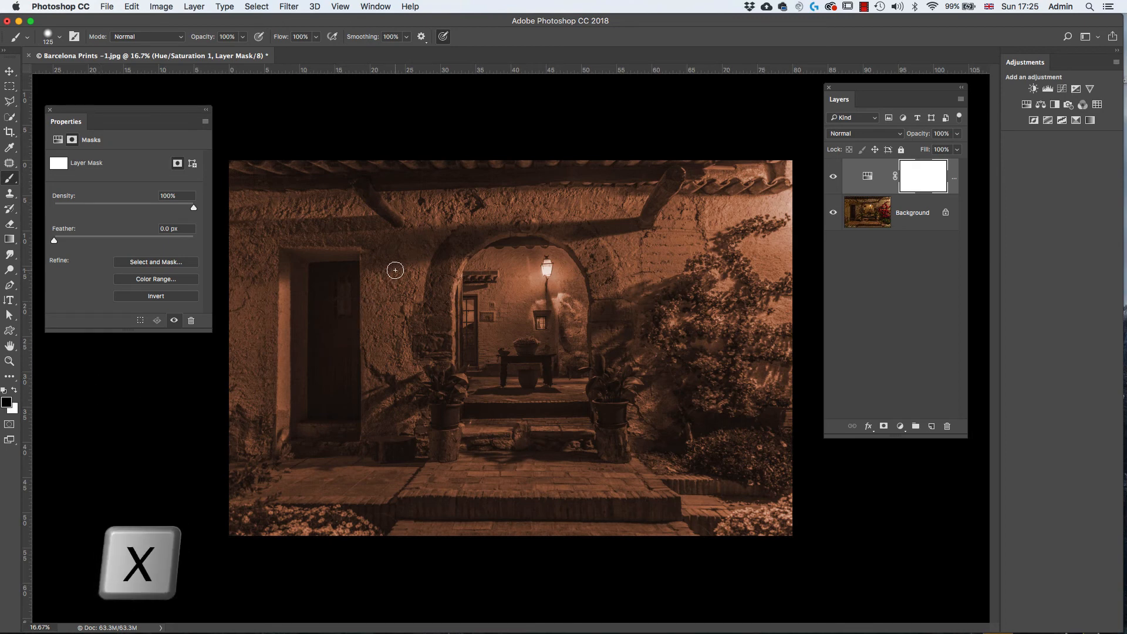
- Paint black on the layer mask over the red bougainvillea with a 200 px brush to bring back its original color
key(bracketright)
key(bracketright)
key(bracketright)
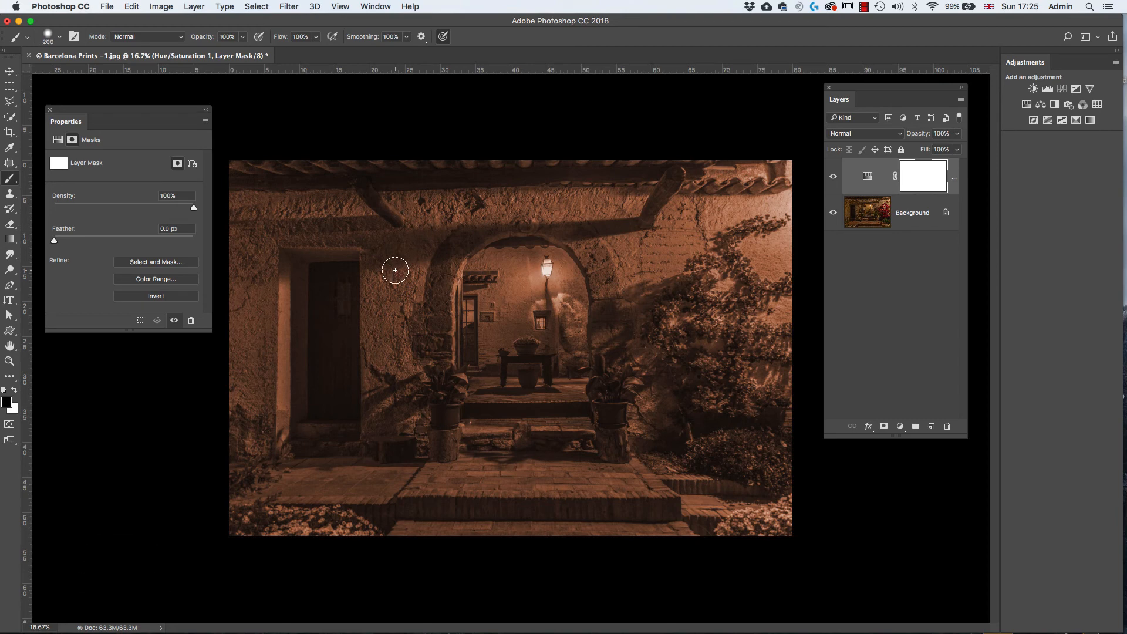
key(bracketleft)
key(bracketright)
key(bracketright)
mouse_move(779, 223)
mouse_down()
mouse_move(730, 228)
mouse_move(745, 232)
mouse_move(732, 246)
mouse_move(739, 287)
mouse_move(742, 265)
mouse_move(780, 288)
mouse_move(750, 306)
mouse_move(709, 303)
mouse_move(697, 292)
mouse_move(713, 272)
mouse_move(690, 272)
mouse_move(697, 259)
mouse_move(697, 282)
mouse_move(668, 315)
mouse_move(687, 296)
mouse_move(667, 314)
mouse_up()
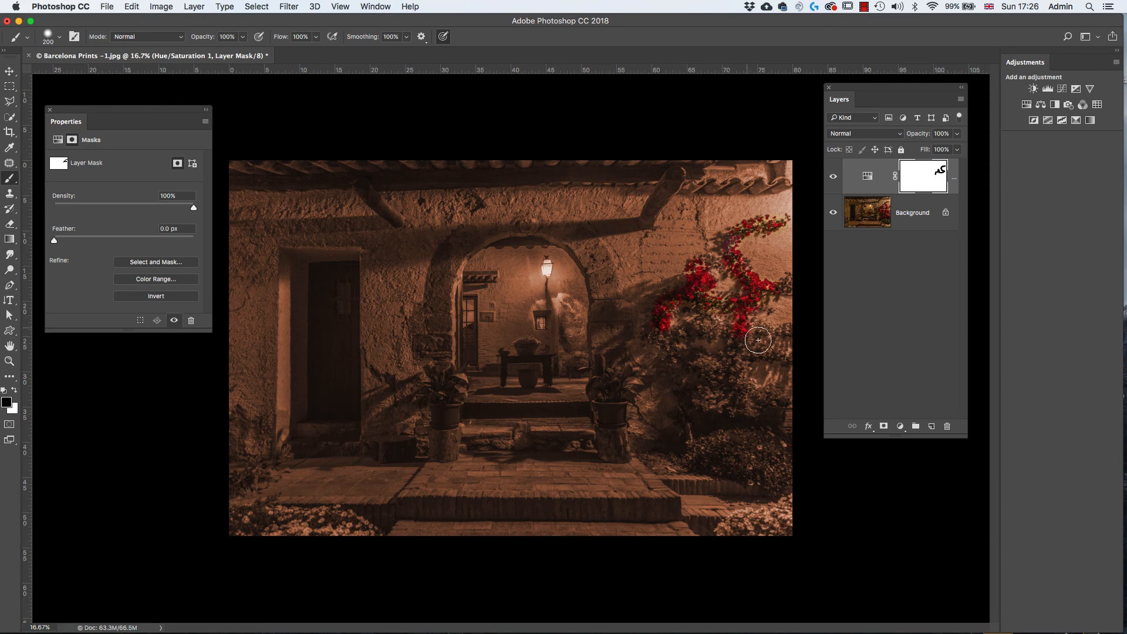
mouse_move(759, 337)
mouse_down()
mouse_move(775, 353)
mouse_move(755, 346)
mouse_move(784, 336)
mouse_move(760, 337)
mouse_move(752, 317)
mouse_move(775, 282)
mouse_move(788, 285)
mouse_move(737, 340)
mouse_move(747, 303)
mouse_move(722, 304)
mouse_move(735, 357)
mouse_move(692, 362)
mouse_move(711, 372)
mouse_move(709, 393)
mouse_move(758, 411)
mouse_move(737, 379)
mouse_move(721, 377)
mouse_move(744, 405)
mouse_move(776, 402)
mouse_move(741, 368)
mouse_move(747, 353)
mouse_move(698, 389)
mouse_move(674, 341)
mouse_move(652, 344)
mouse_move(707, 336)
mouse_move(721, 300)
mouse_move(741, 309)
mouse_move(738, 399)
mouse_move(755, 399)
mouse_move(736, 417)
mouse_move(695, 402)
mouse_move(752, 408)
mouse_move(726, 393)
mouse_move(685, 277)
mouse_move(743, 234)
mouse_move(781, 224)
mouse_up()
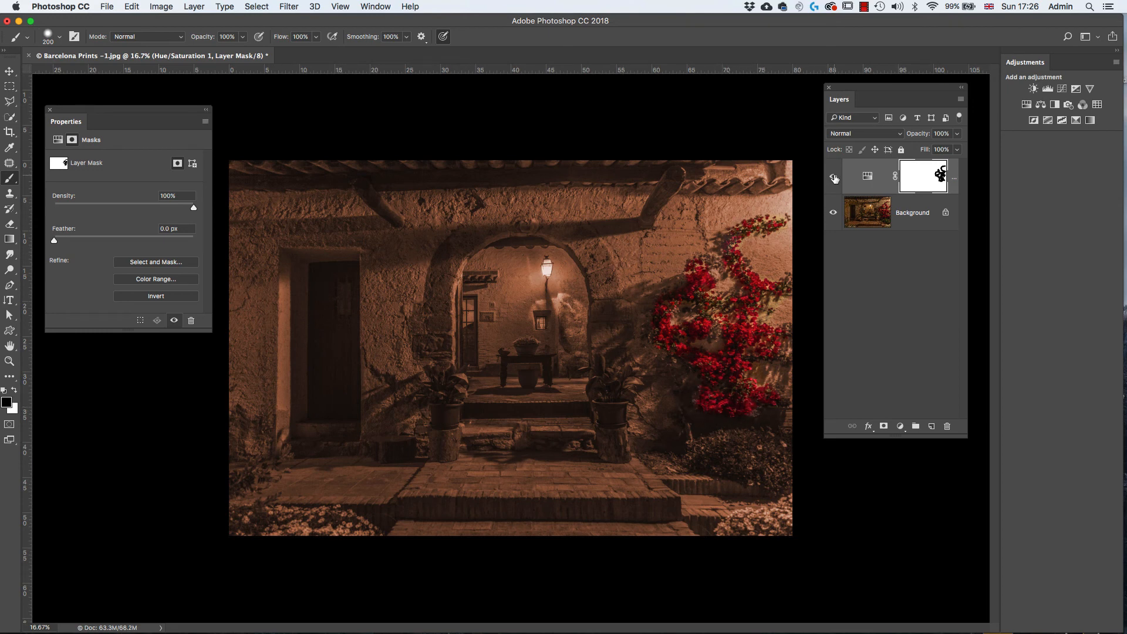
- Toggle the adjustment layer's visibility to compare the masked result around the red flowers with the original photo
click(833, 178)
click(833, 178)
click(834, 179)
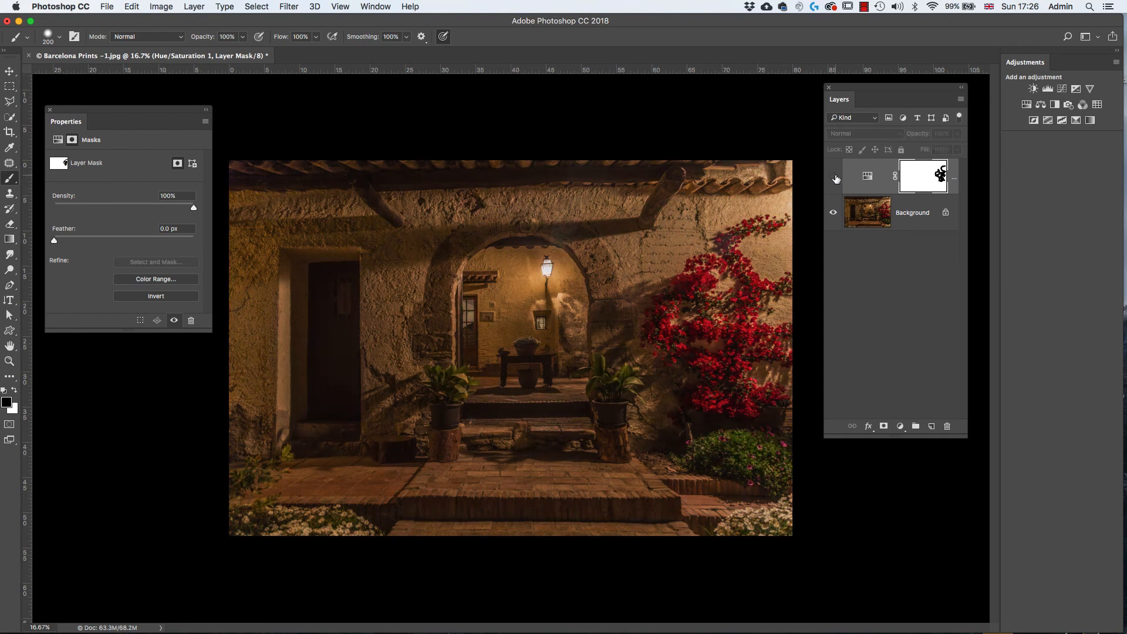
click(834, 177)
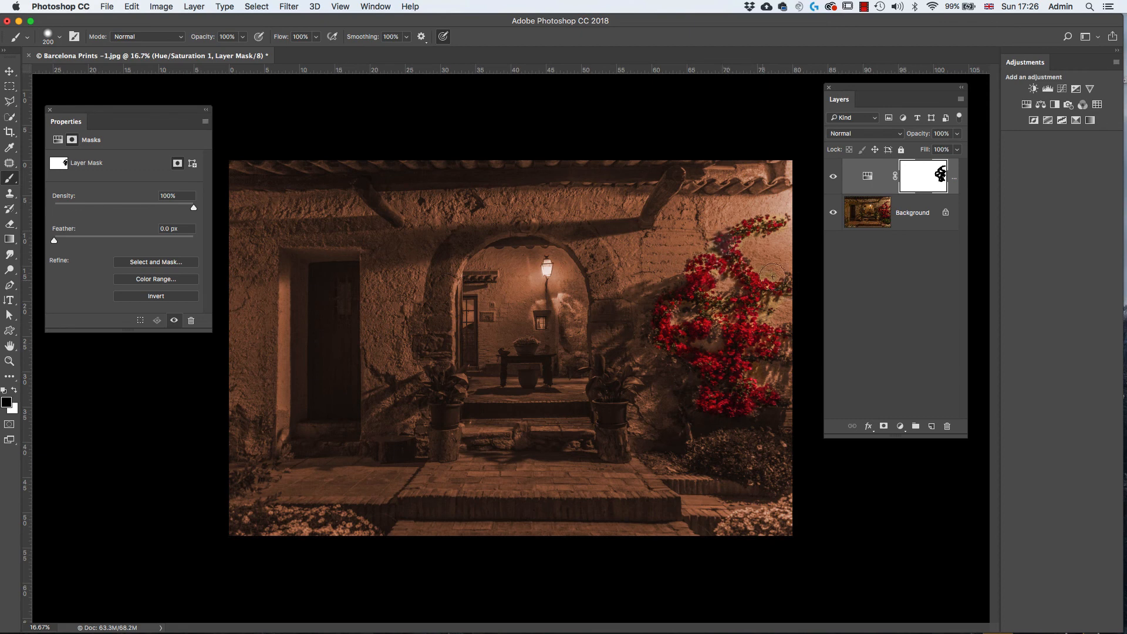
click(833, 177)
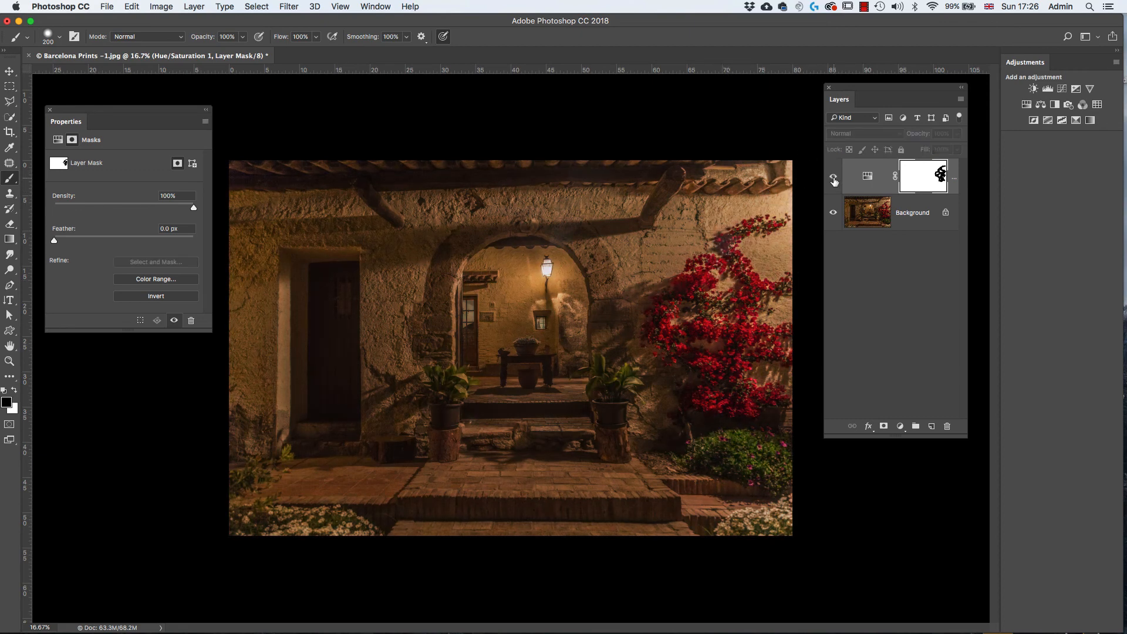
click(834, 181)
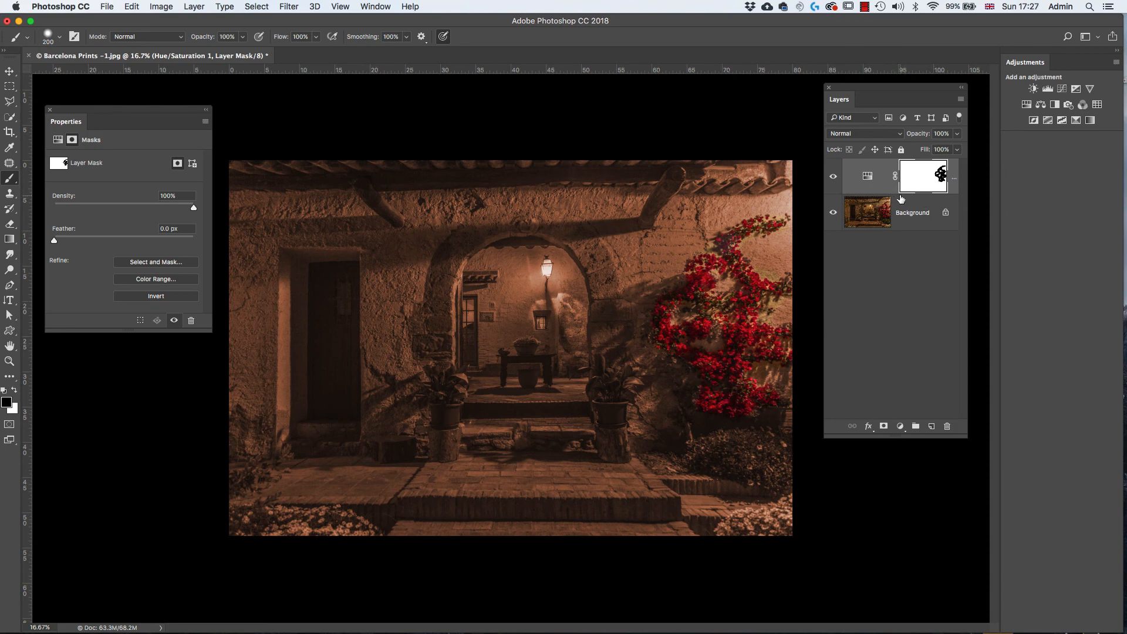
- Display the adjustment layer's mask on its own to examine the black brush strokes, and return to the photo
key(alt)
alt+click(922, 180)
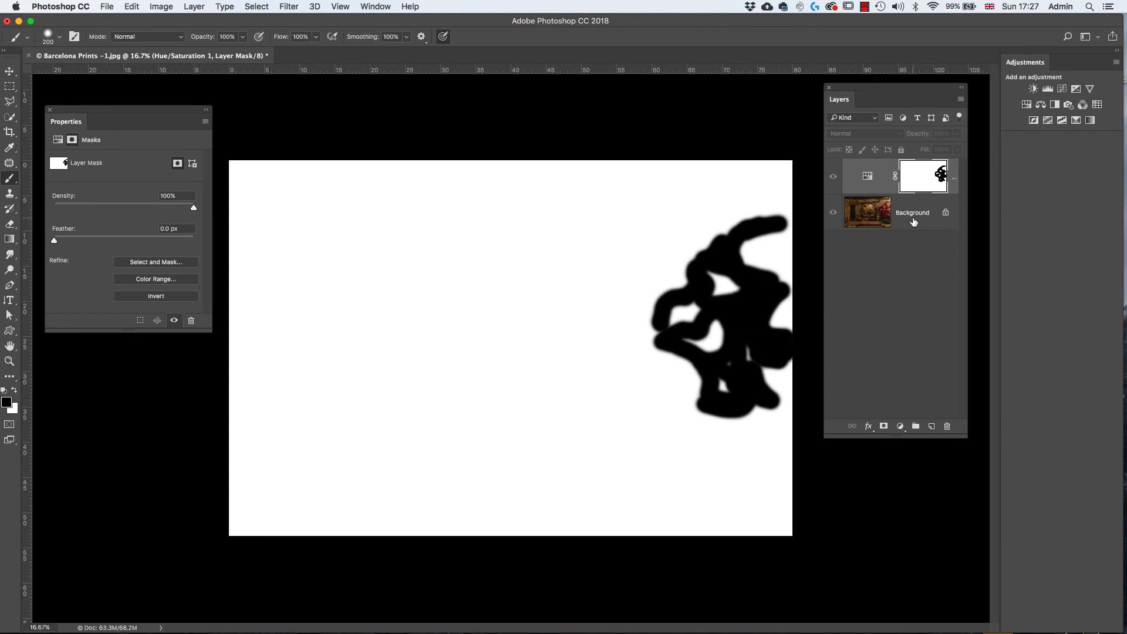
alt+click(921, 180)
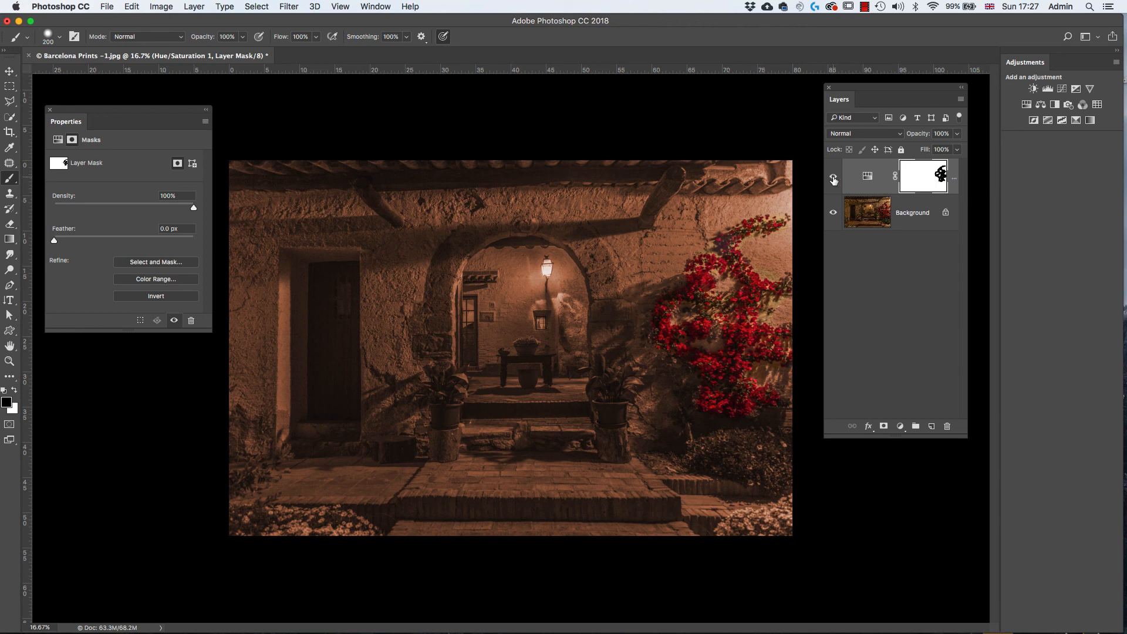
- Hide and show the masked Hue/Saturation layer repeatedly for a before-and-after comparison of the whole photo
click(834, 179)
click(834, 180)
click(834, 182)
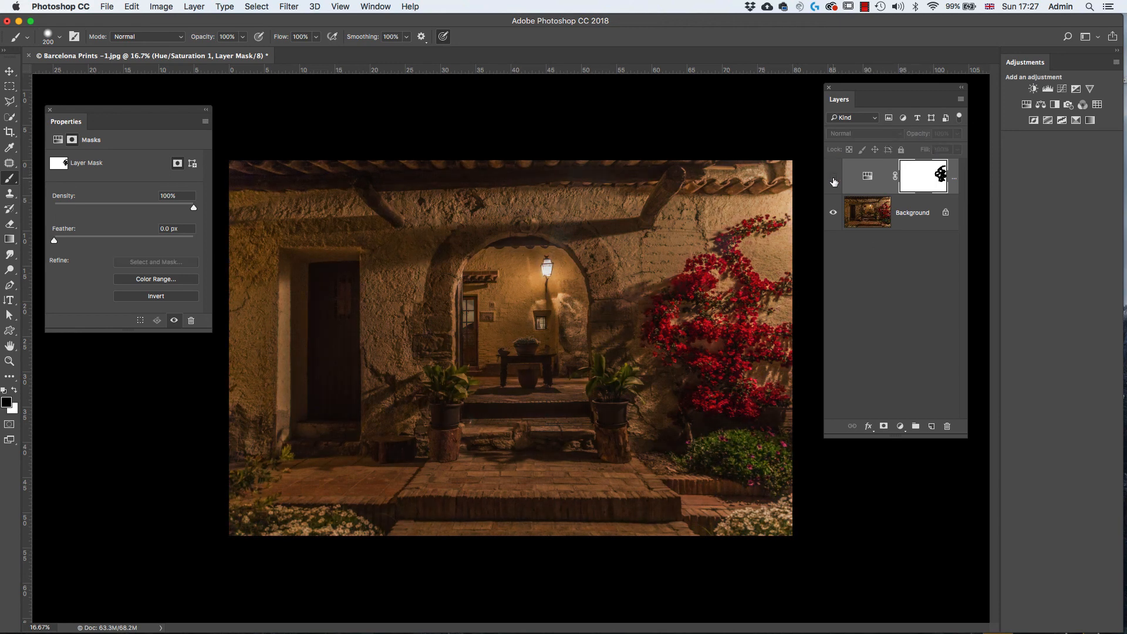
click(833, 181)
click(833, 182)
click(834, 182)
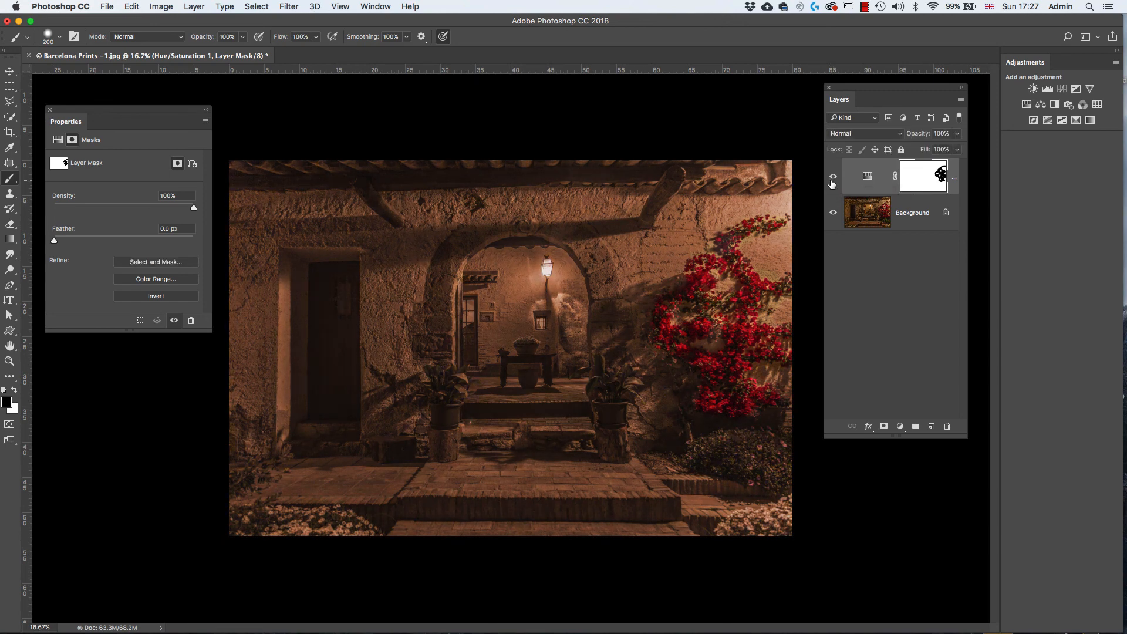
- Paint black on the layer mask over the two potted plants flanking the steps to restore their green leaves
mouse_move(639, 360)
mouse_down()
mouse_move(594, 385)
mouse_move(640, 372)
mouse_move(608, 376)
mouse_move(599, 360)
mouse_move(601, 394)
mouse_move(632, 394)
mouse_move(638, 385)
mouse_move(475, 406)
mouse_move(447, 373)
mouse_move(430, 384)
mouse_move(444, 367)
mouse_move(437, 390)
mouse_up()
mouse_move(618, 416)
mouse_down()
mouse_move(591, 390)
mouse_move(630, 393)
mouse_move(635, 379)
mouse_move(647, 399)
mouse_up()
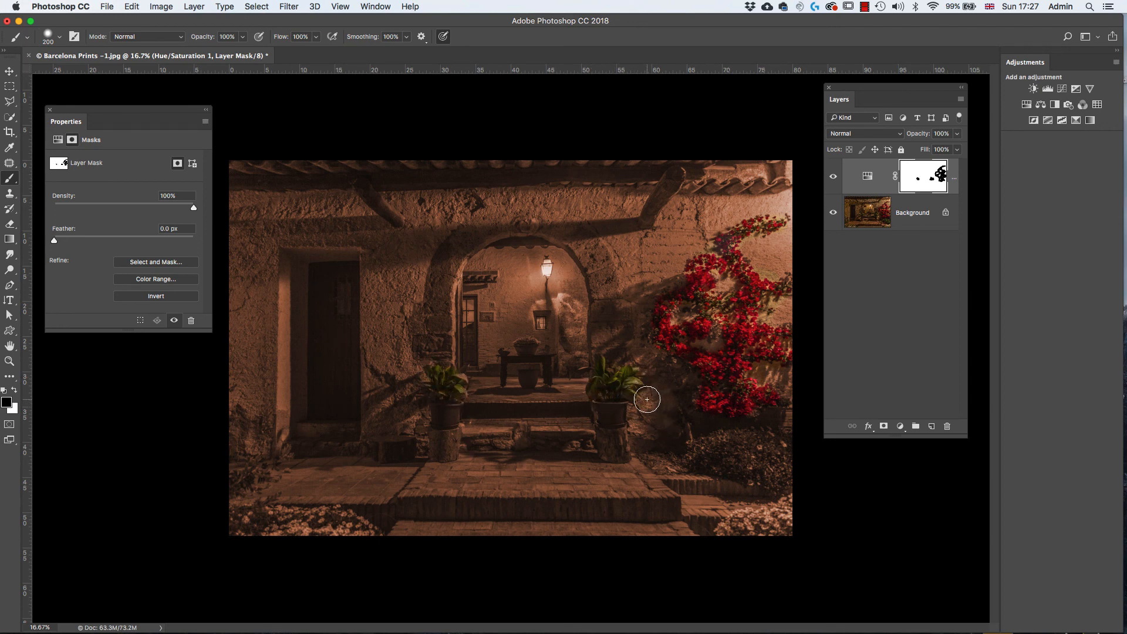